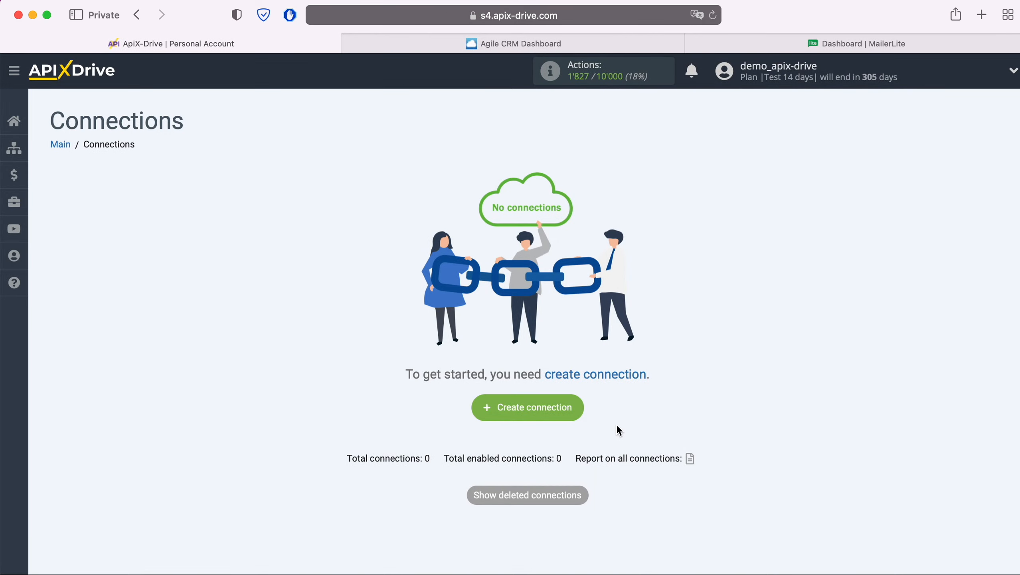
Create a new connection and choose Agile CRM as its data source system.
left_click(579, 410)
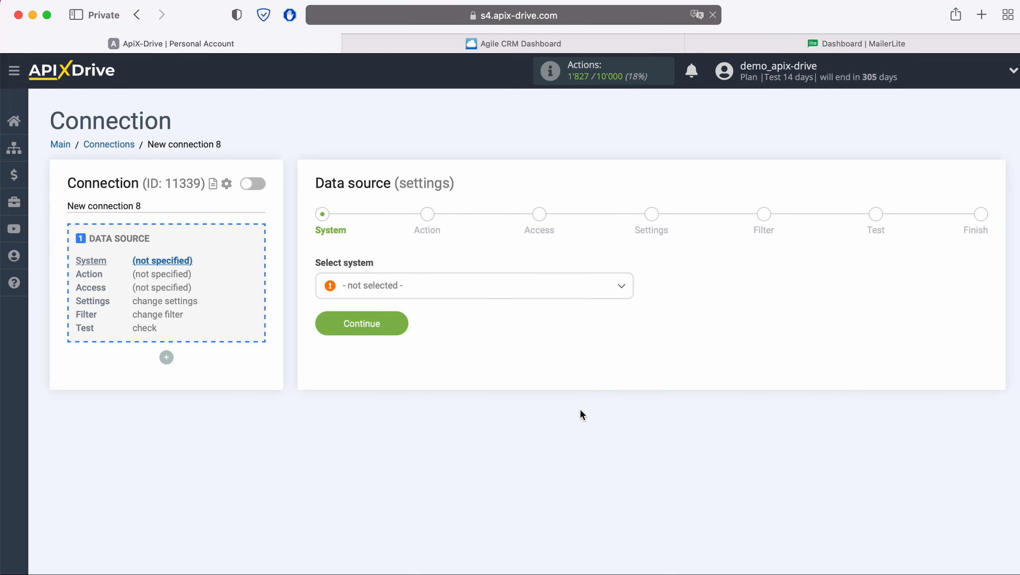
left_click(456, 297)
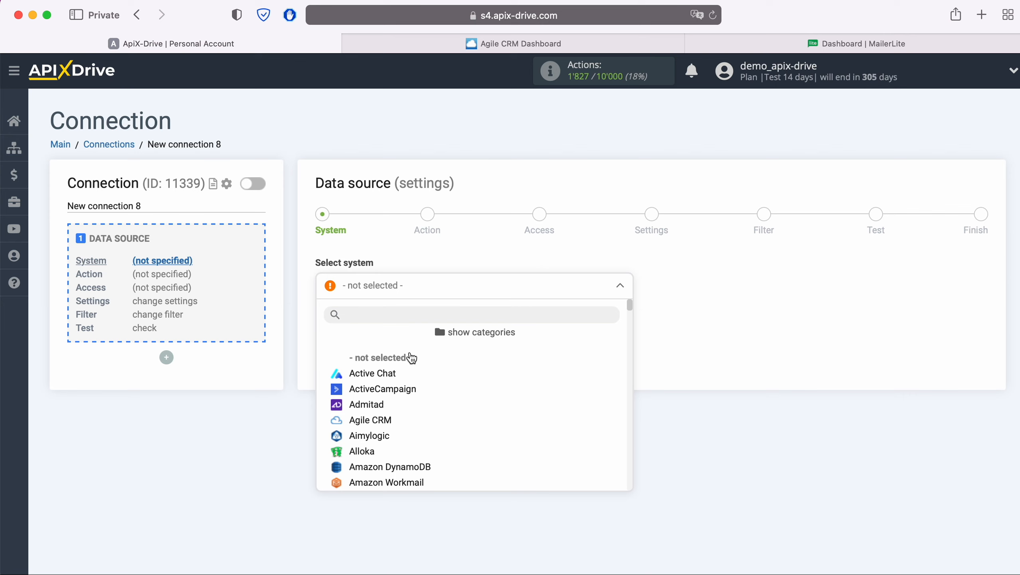
left_click(385, 421)
left_click(395, 321)
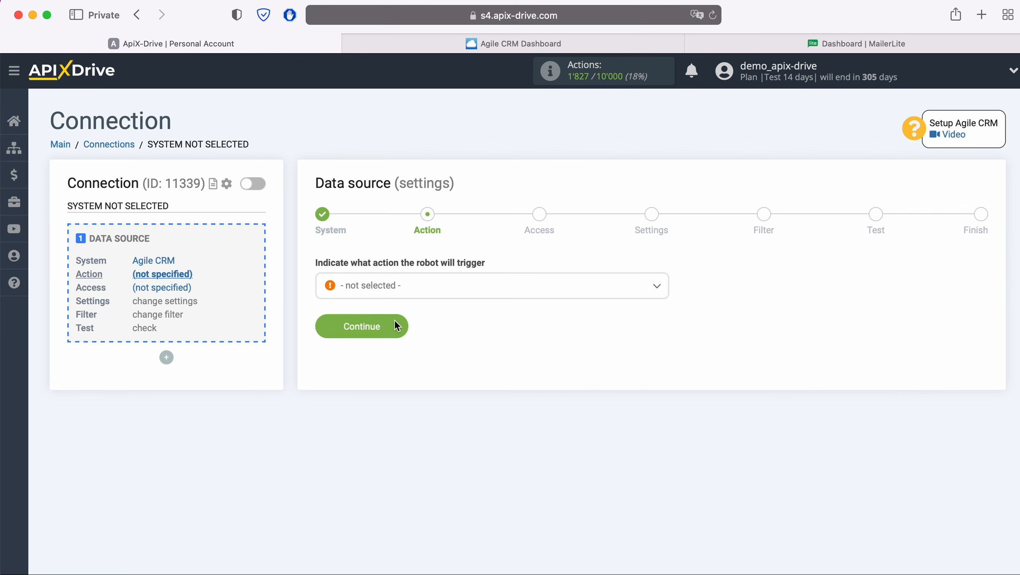
Set the data source's trigger action to Get CONTACTS (new) and proceed to the access stage.
left_click(423, 296)
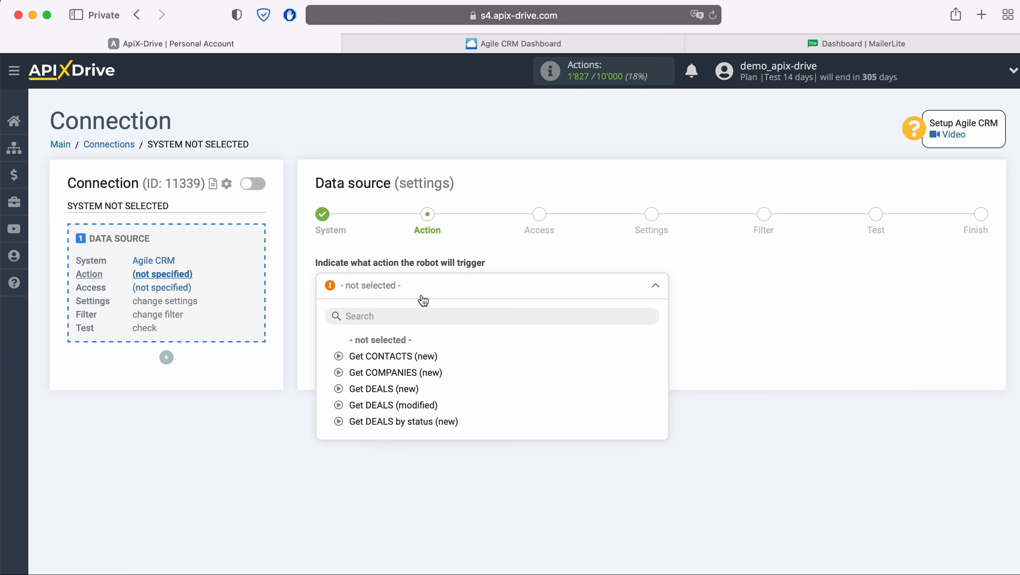
left_click(418, 356)
left_click(396, 326)
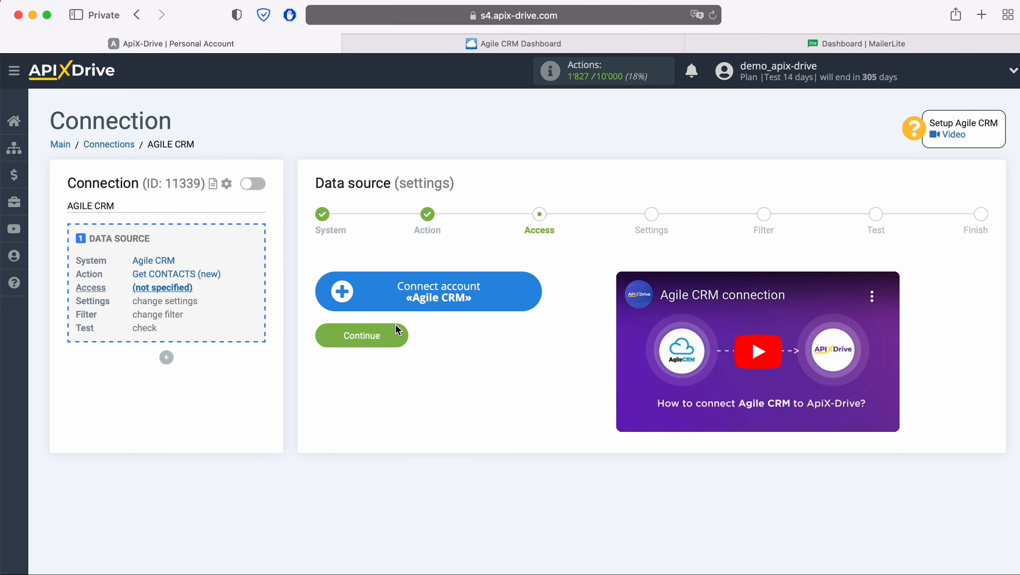
Start connecting an Agile CRM account and fill its domain with "apixdrivecom", copied from the Agile CRM web address.
left_click(530, 287)
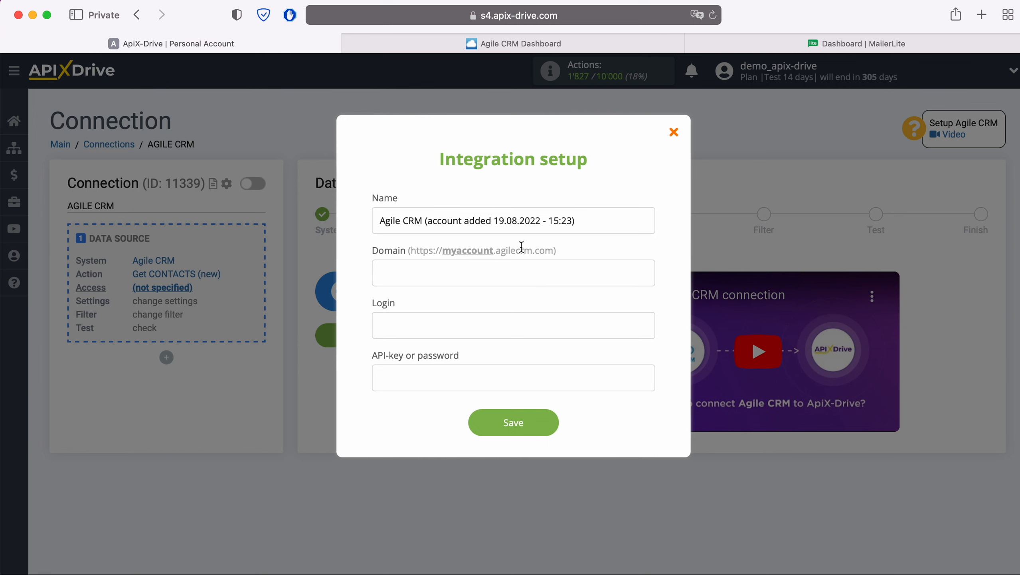
left_click(472, 46)
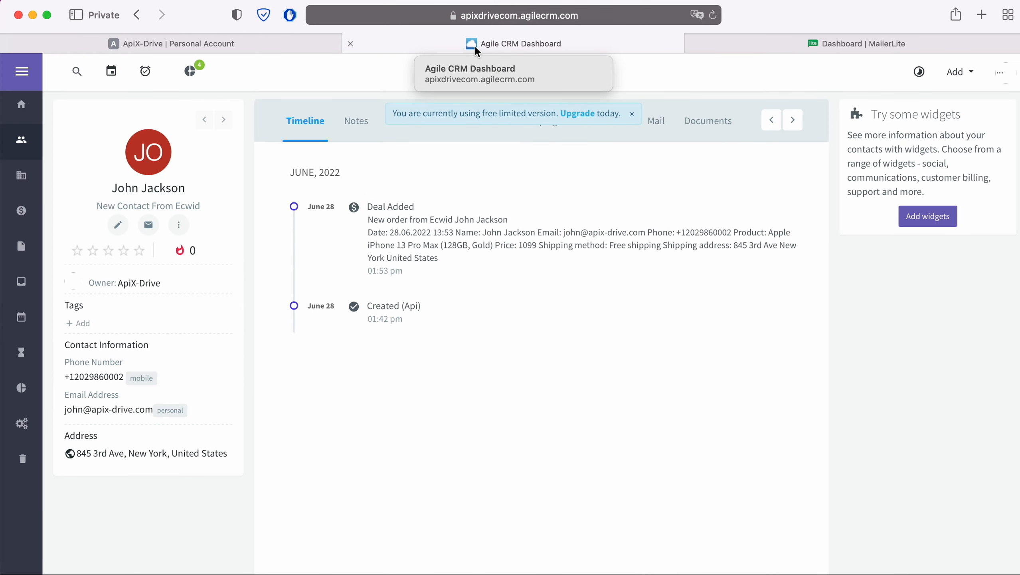
left_click(471, 16)
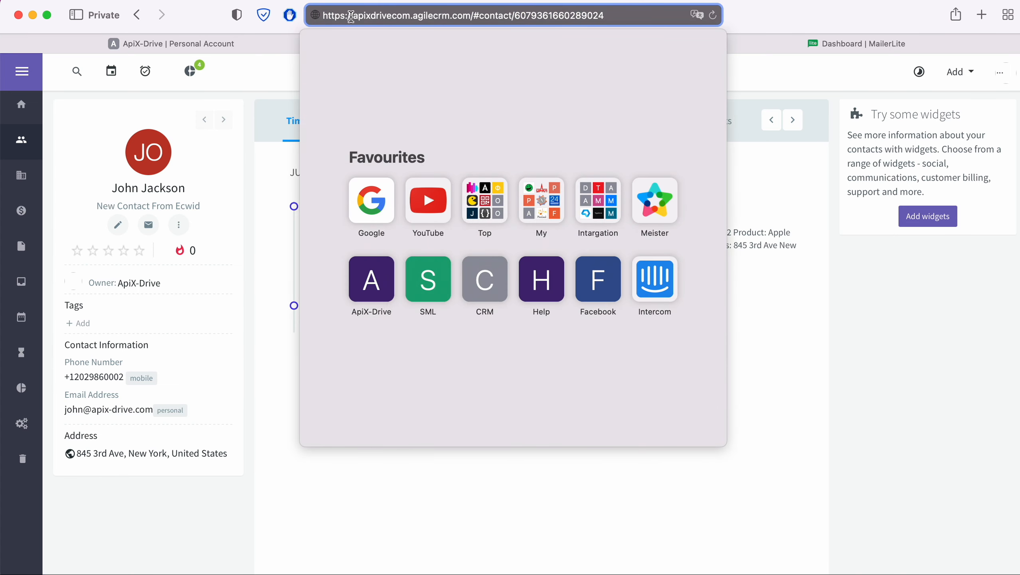
left_click_drag(354, 16, 411, 17)
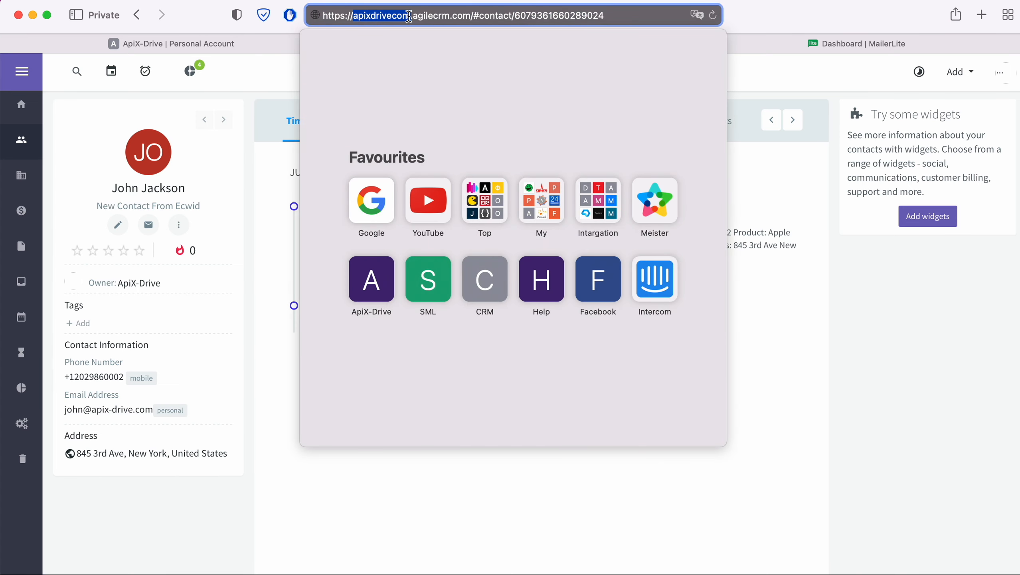
right_click(398, 16)
left_click(415, 41)
left_click(258, 44)
right_click(412, 278)
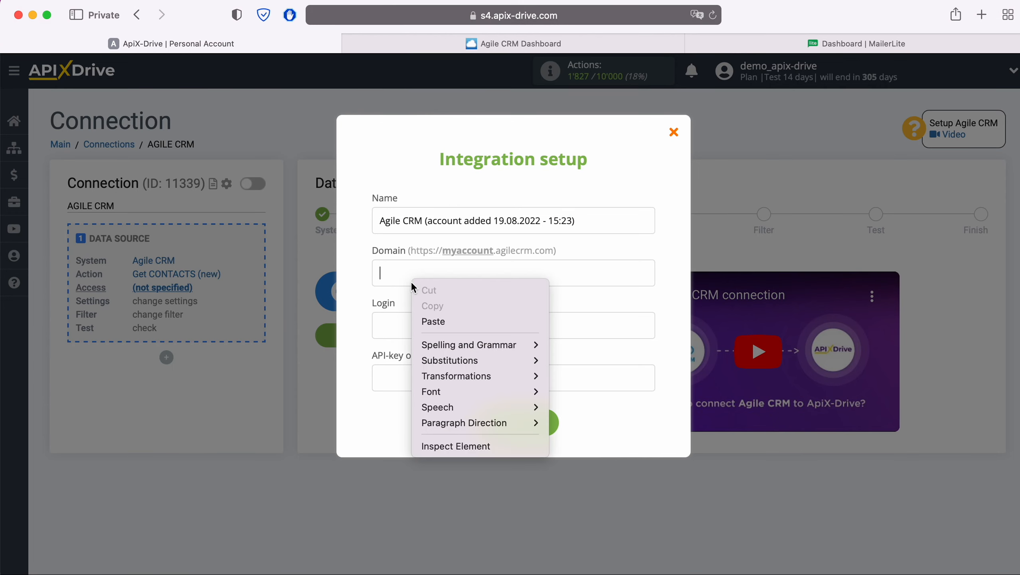
left_click(438, 320)
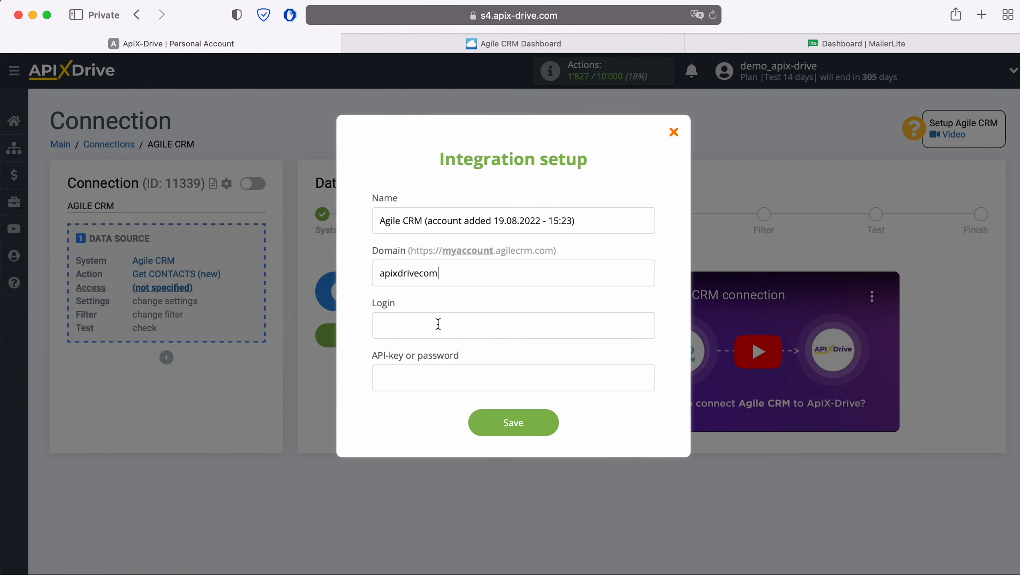
Enter the account's e-mail address as the login in the Agile CRM integration setup.
left_click(438, 324)
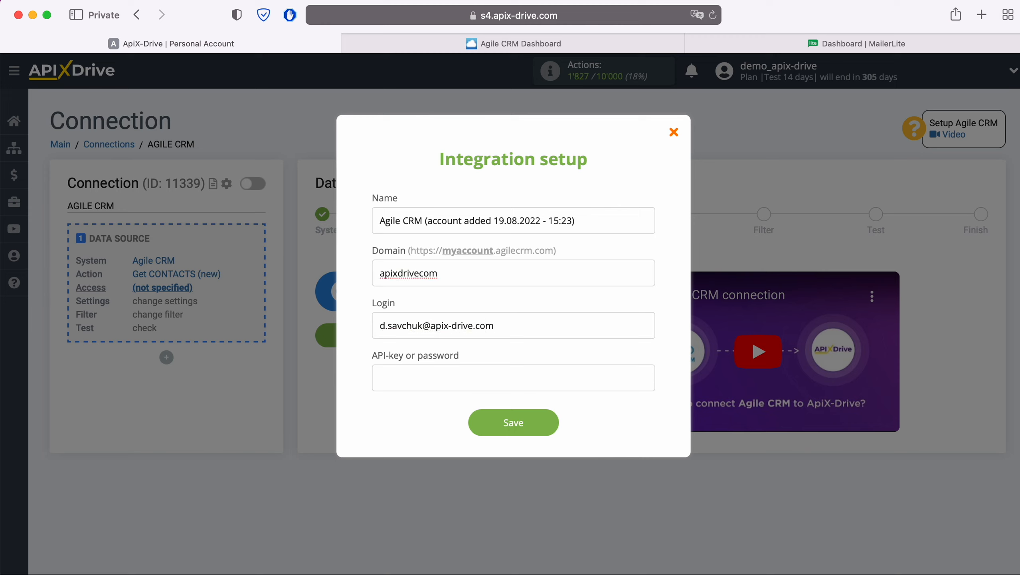
Switch to Agile CRM and open the Developers & API page in its Admin Settings.
left_click(407, 374)
left_click(477, 46)
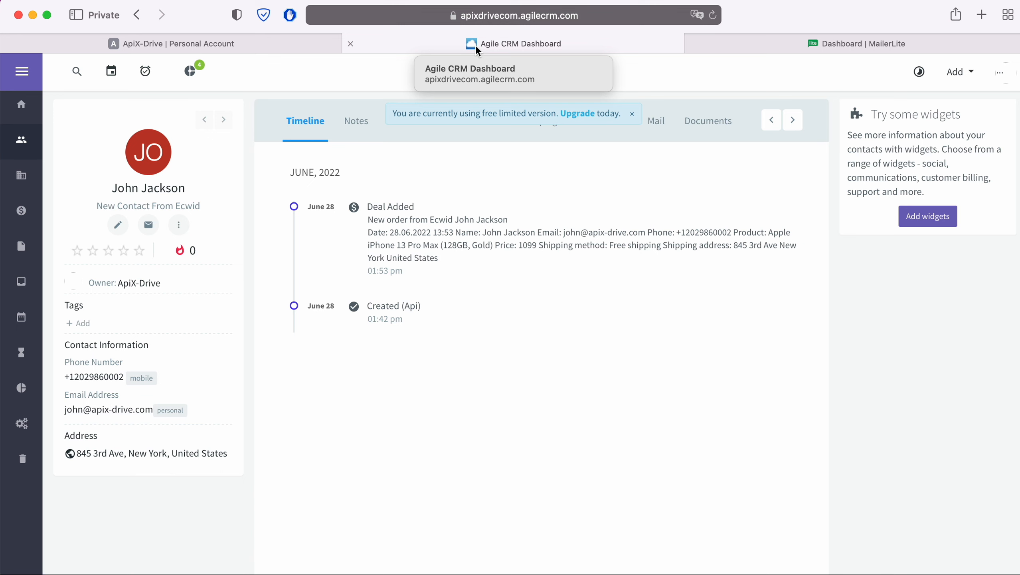
left_click(1001, 74)
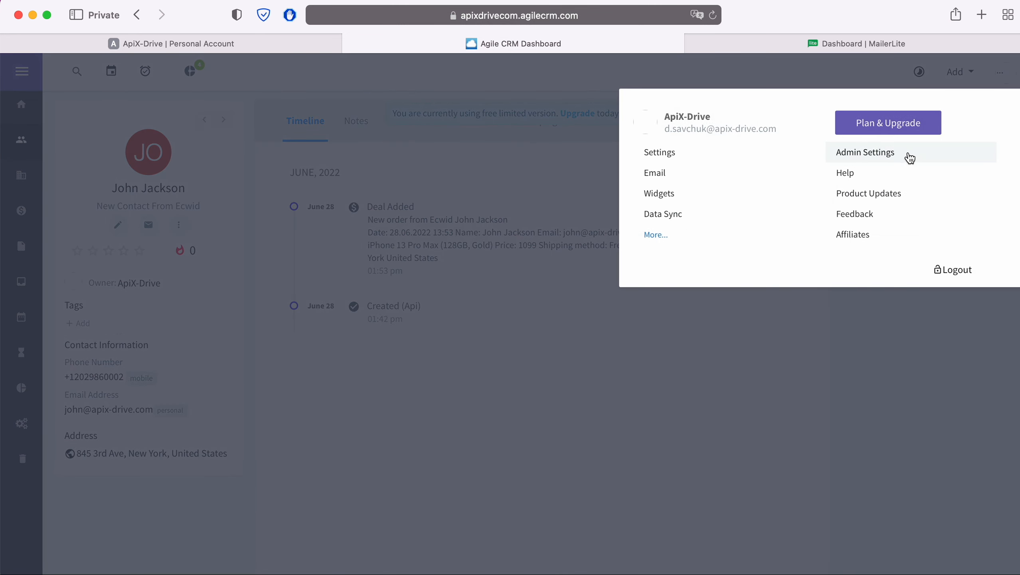
left_click(908, 153)
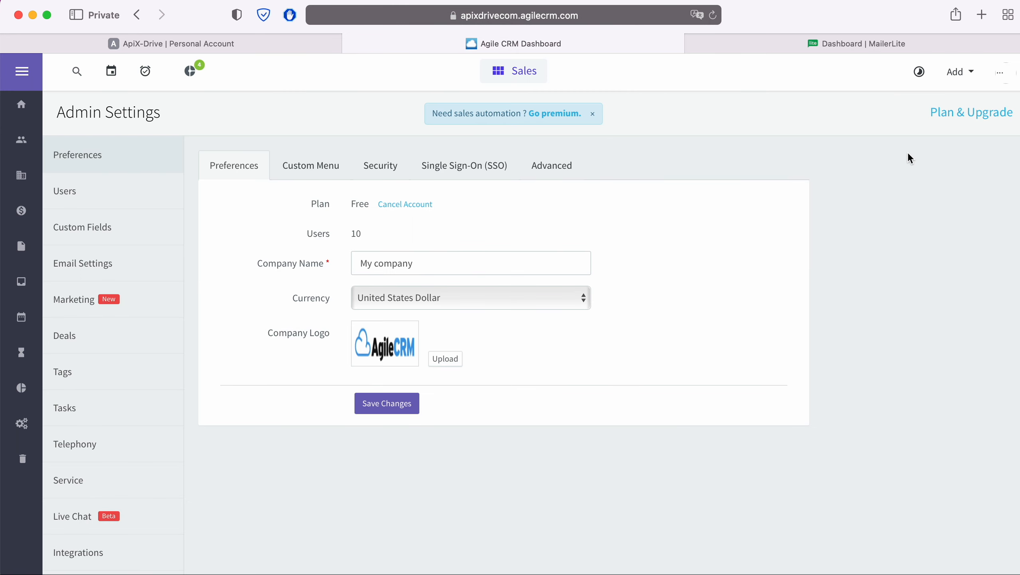
scroll(139, 370, "down", 3)
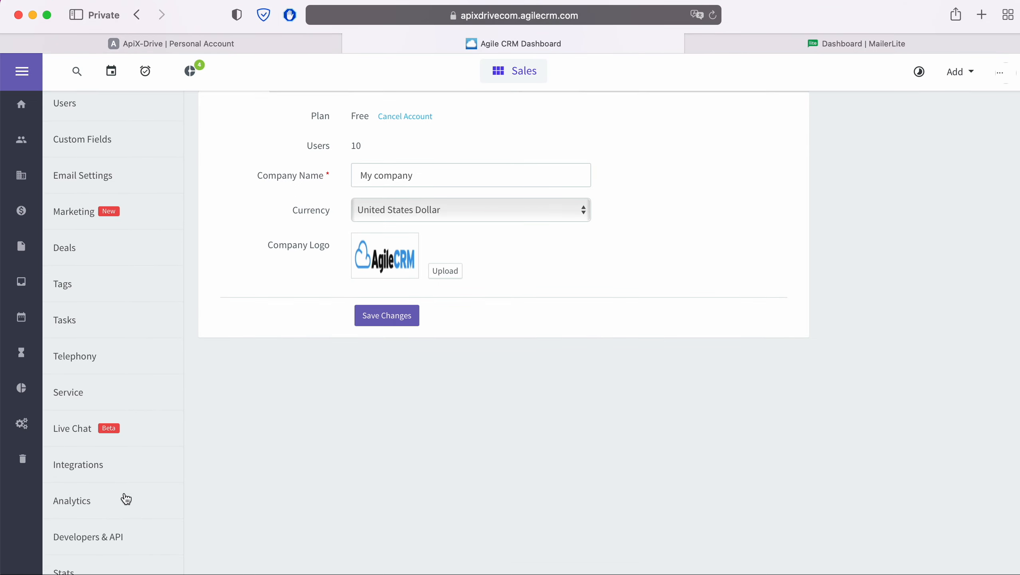
left_click(116, 540)
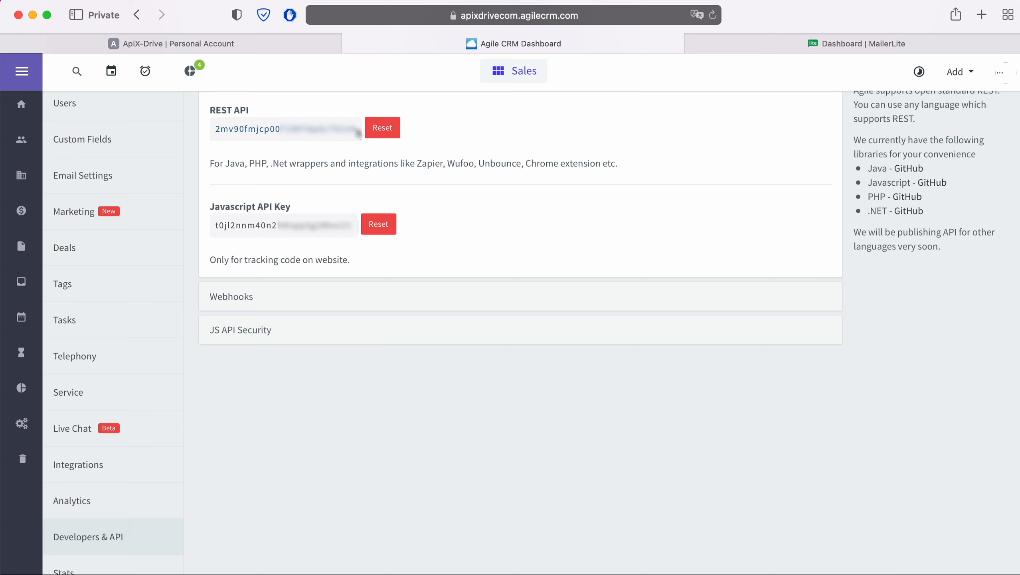
Copy the REST API key from Agile CRM, paste it as the API key in ApiX-Drive's integration setup and save the account.
left_click_drag(356, 129, 216, 129)
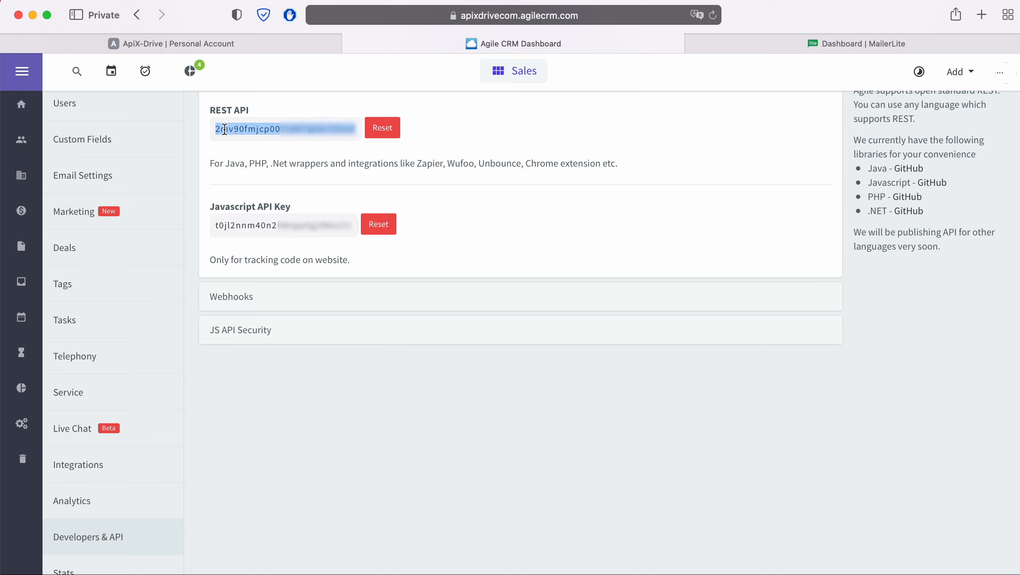
right_click(224, 128)
left_click(245, 192)
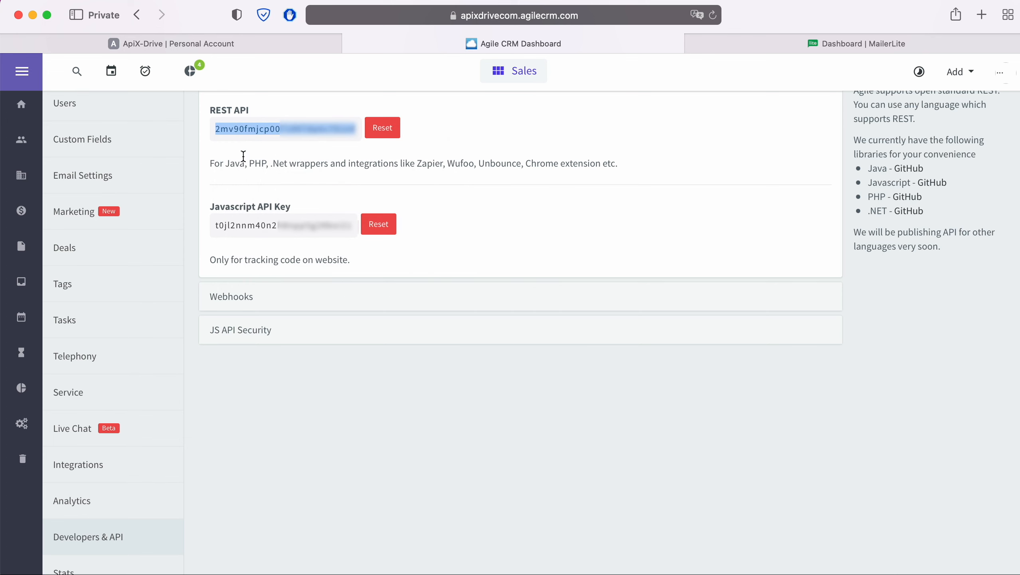
left_click(236, 48)
right_click(402, 377)
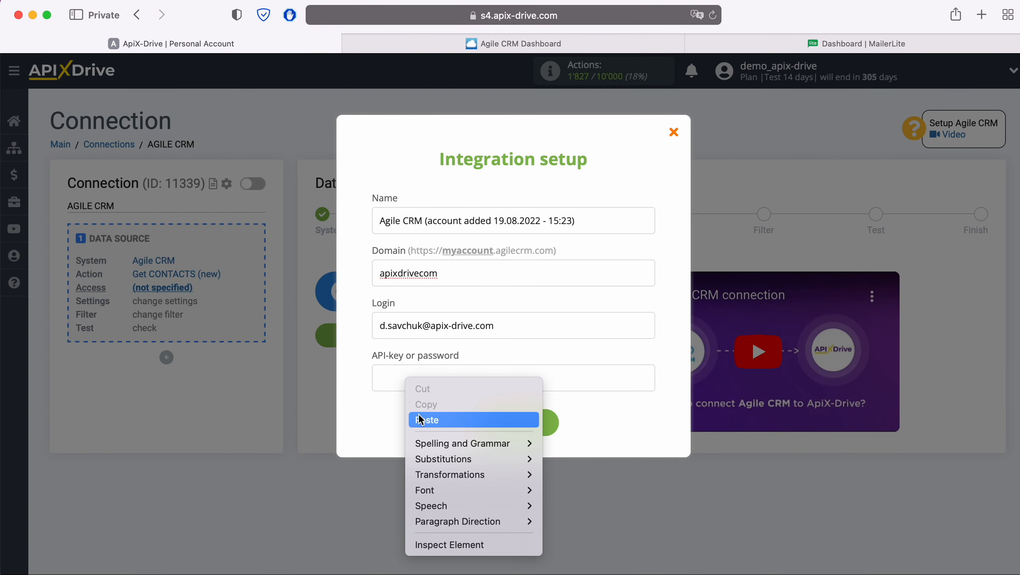
left_click(418, 416)
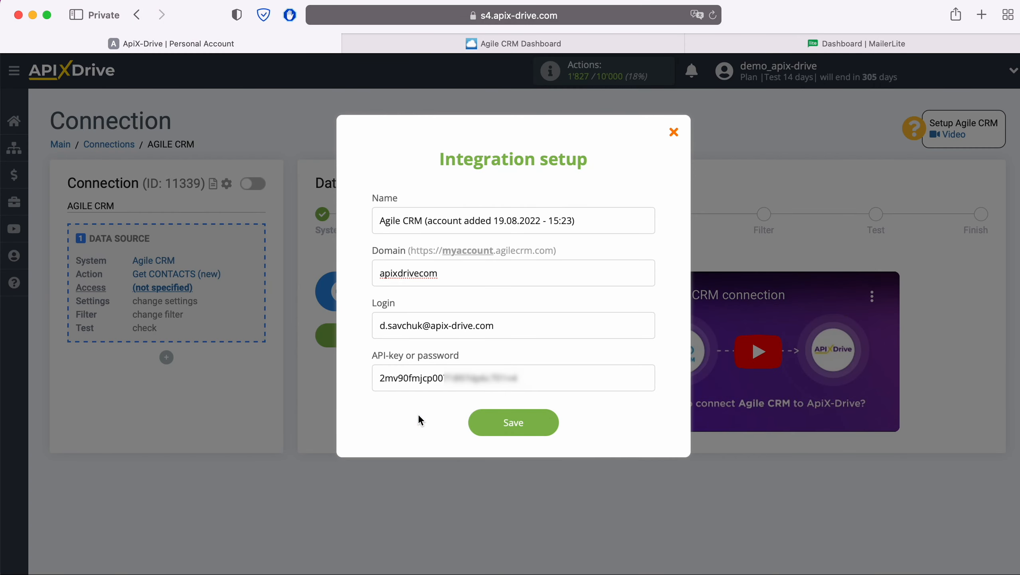
left_click(538, 423)
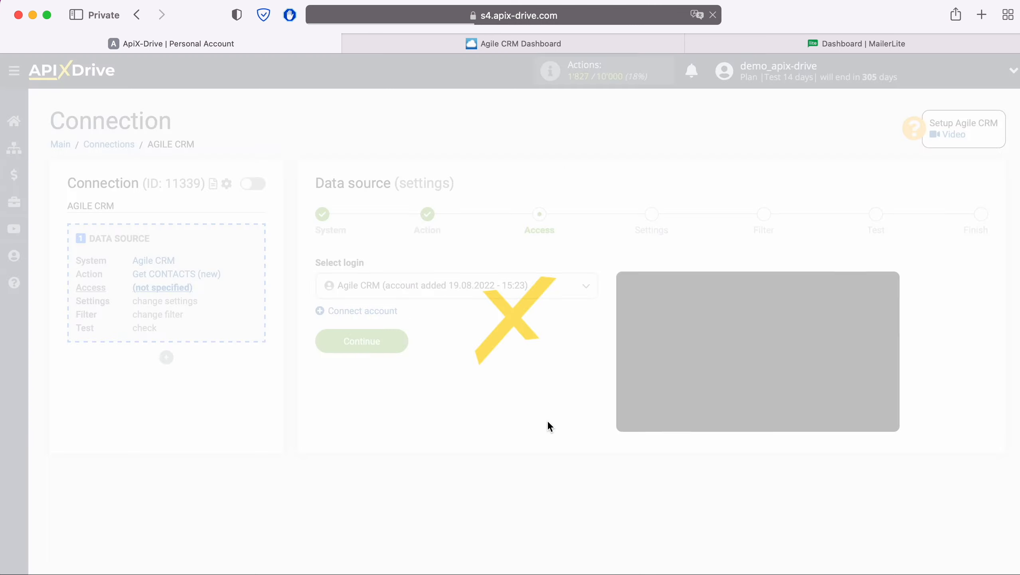
Select the newly added Agile CRM account as the data source login and continue.
left_click(539, 290)
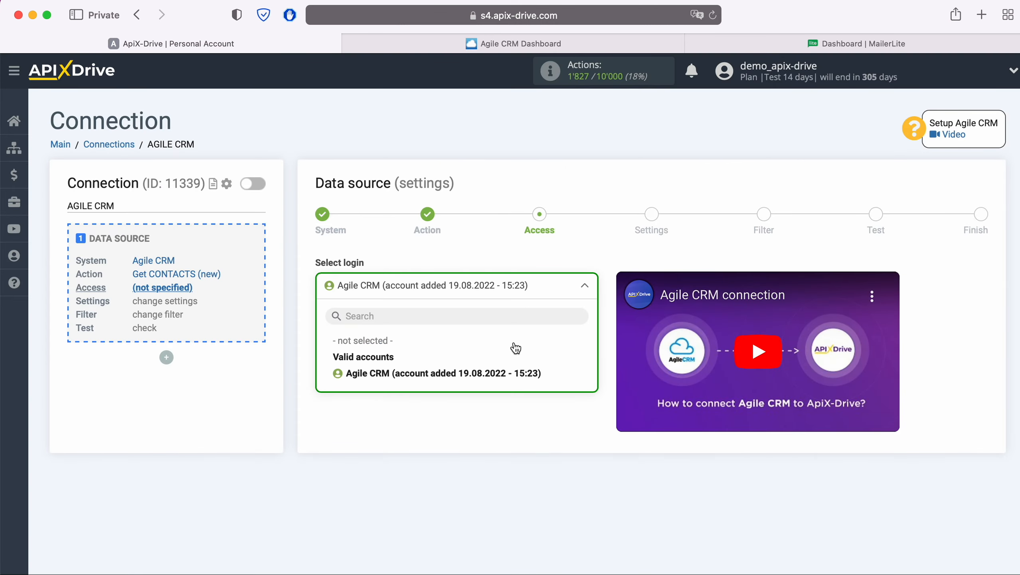
left_click(515, 374)
left_click(403, 360)
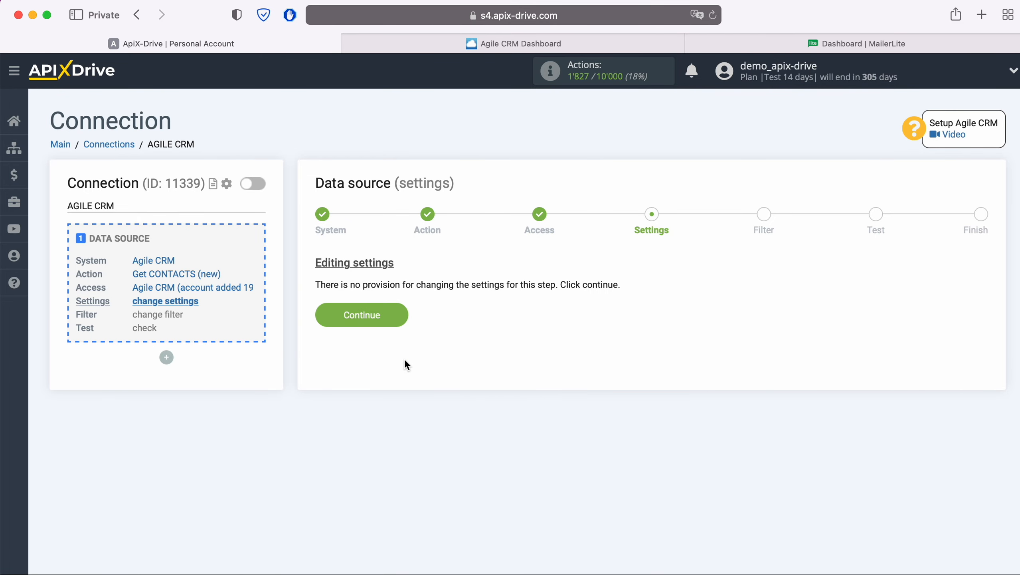
Skip the data source's settings and filter stages, and complete the source setup with the loaded Agile CRM test contact.
left_click(404, 315)
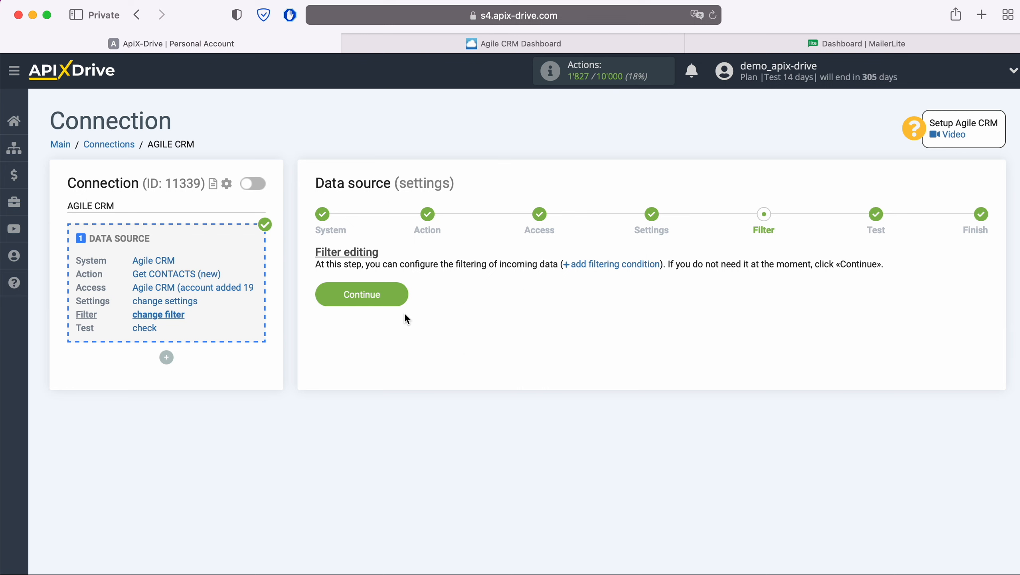
left_click(404, 293)
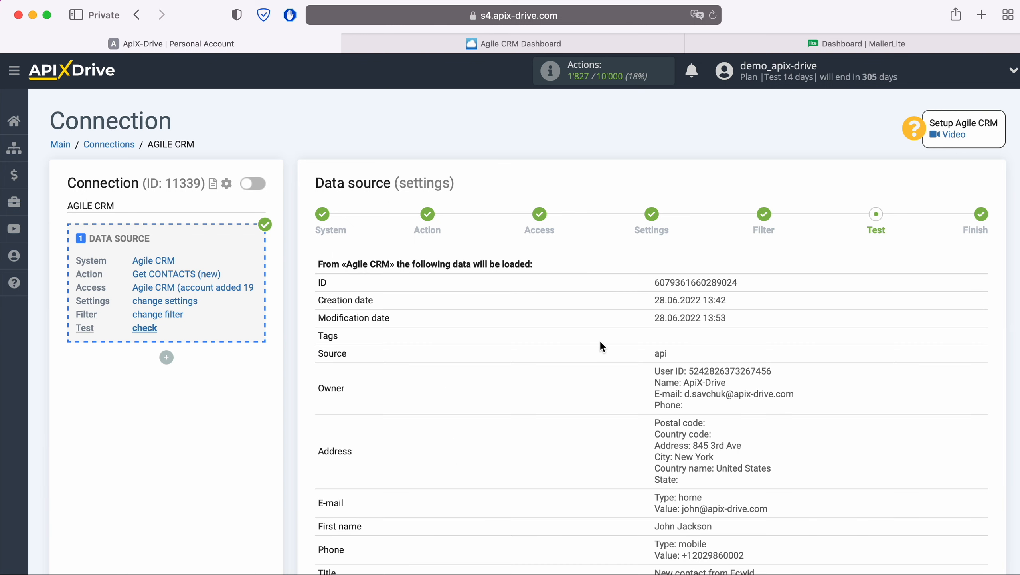
scroll(601, 343, "down", 3)
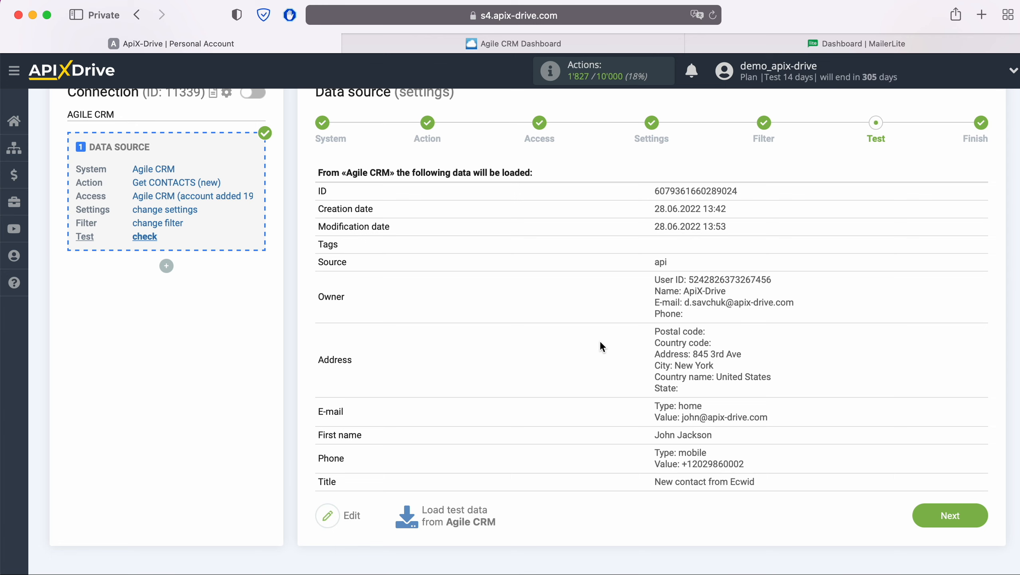
left_click(980, 522)
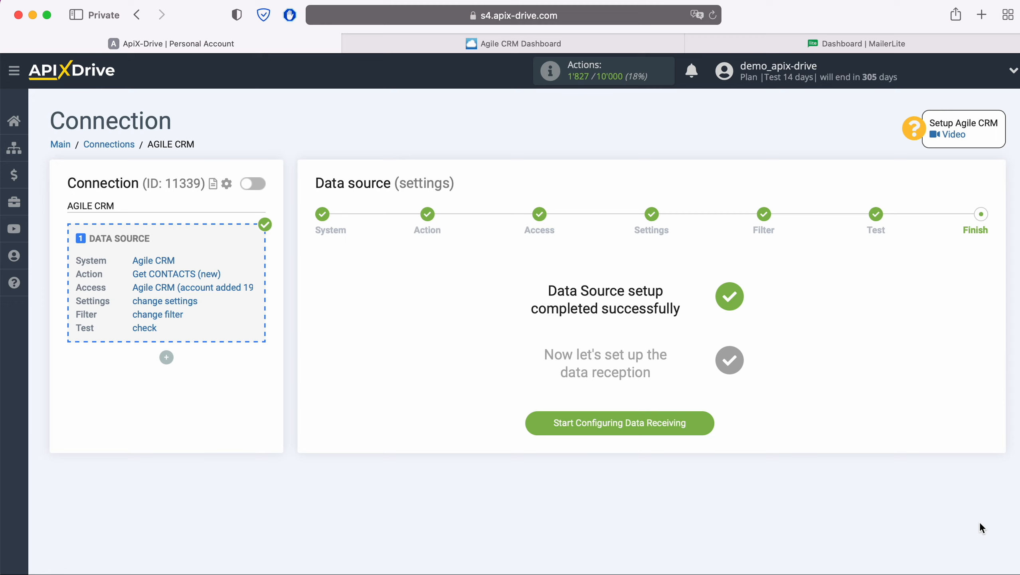
Start configuring data receiving and choose MailerLite as the data destination system.
left_click(707, 423)
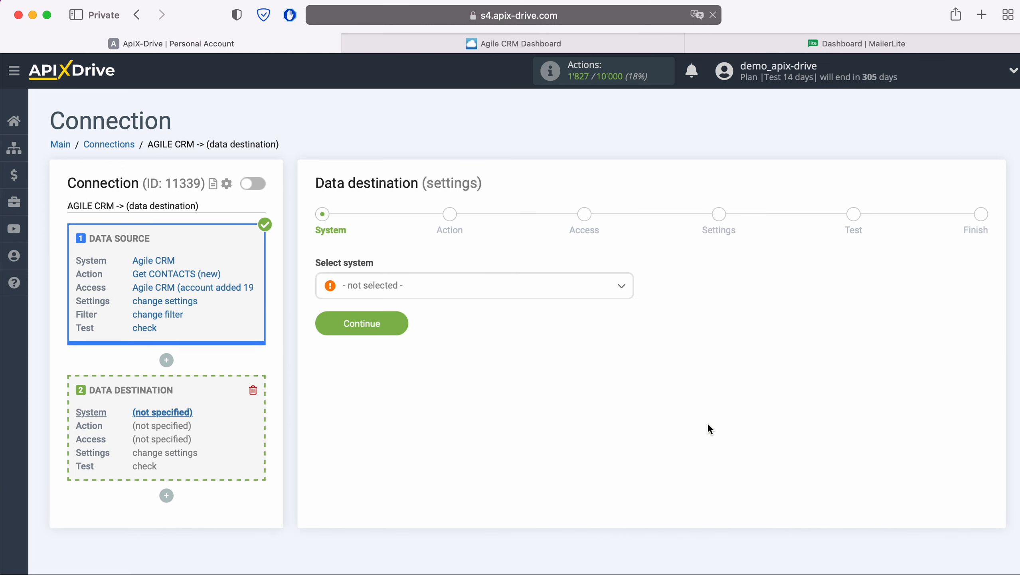
left_click(547, 293)
scroll(590, 422, "down", 6)
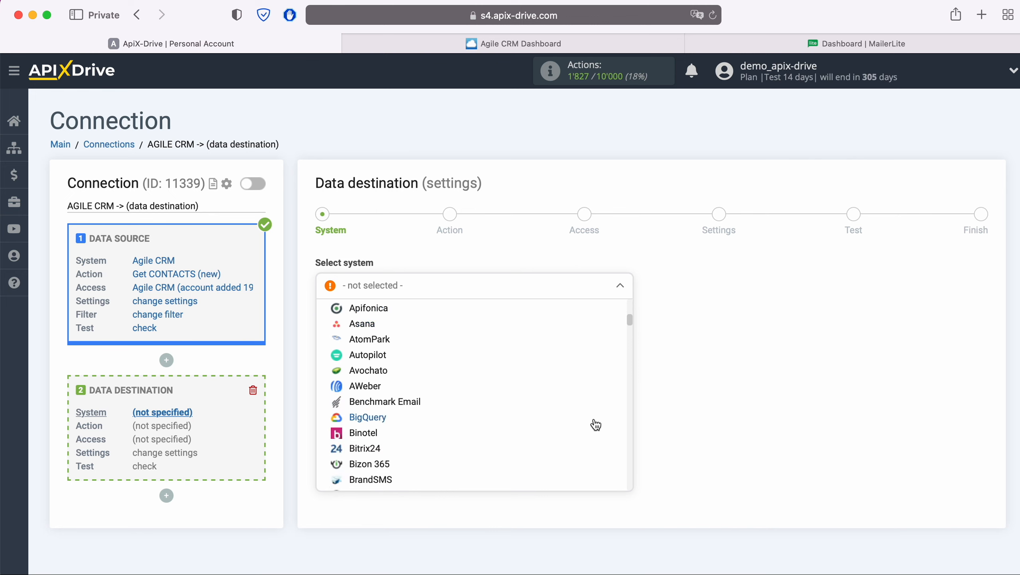
scroll(596, 425, "down", 12)
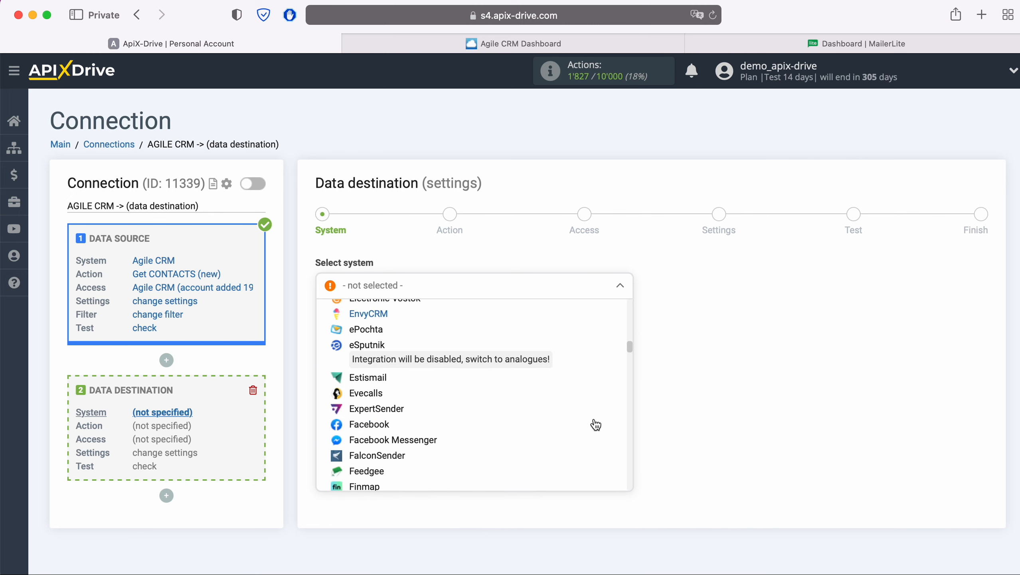
scroll(596, 425, "down", 12)
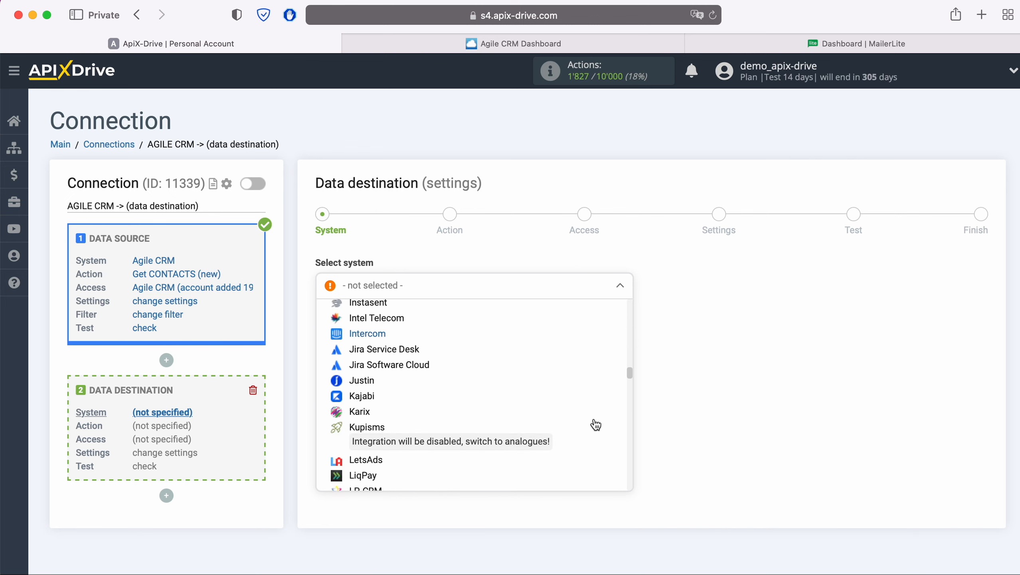
scroll(595, 424, "down", 5)
left_click(418, 399)
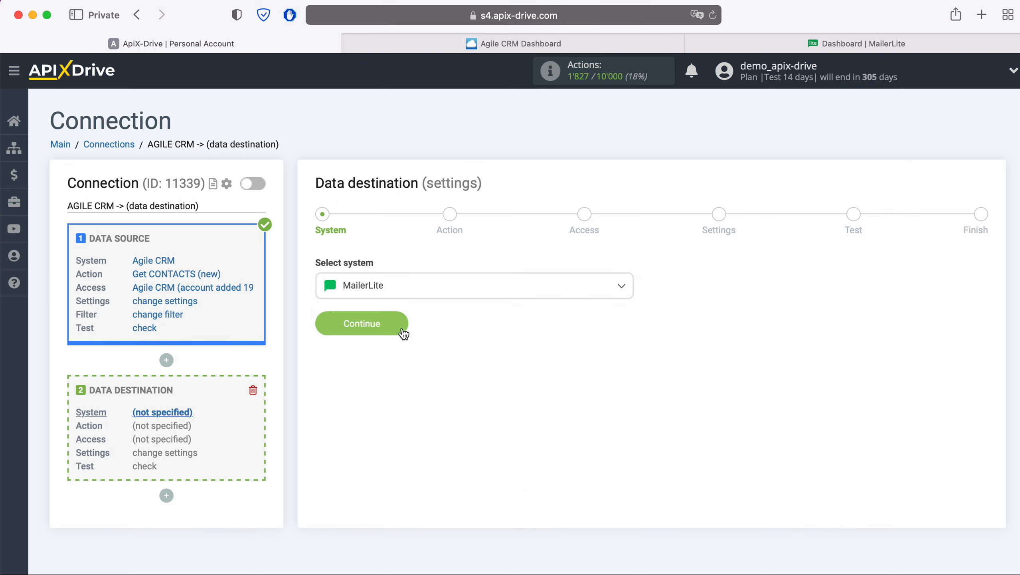
left_click(403, 328)
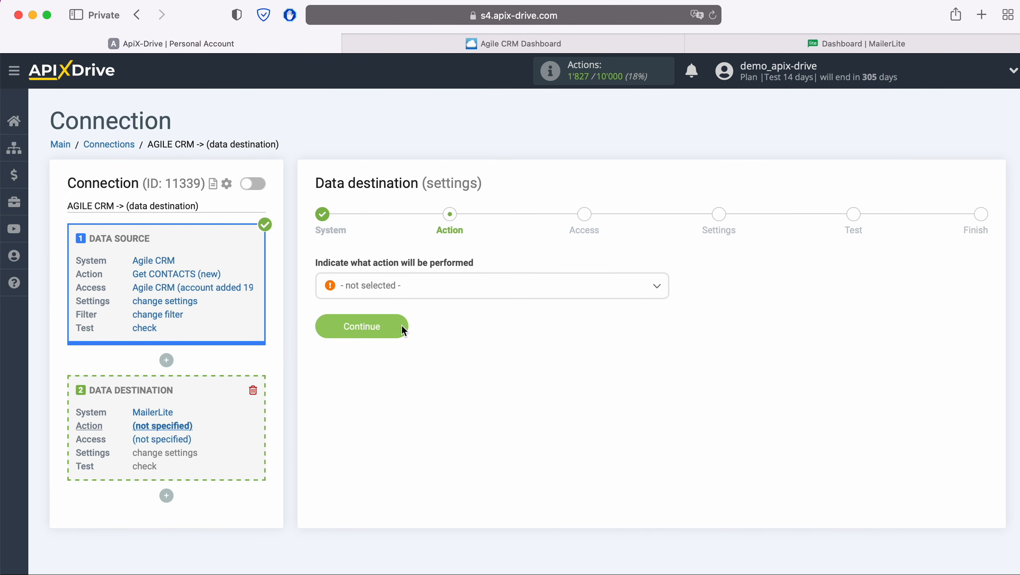
Set the data destination's action to Add SUBSCRIBER and continue to the access stage.
left_click(517, 293)
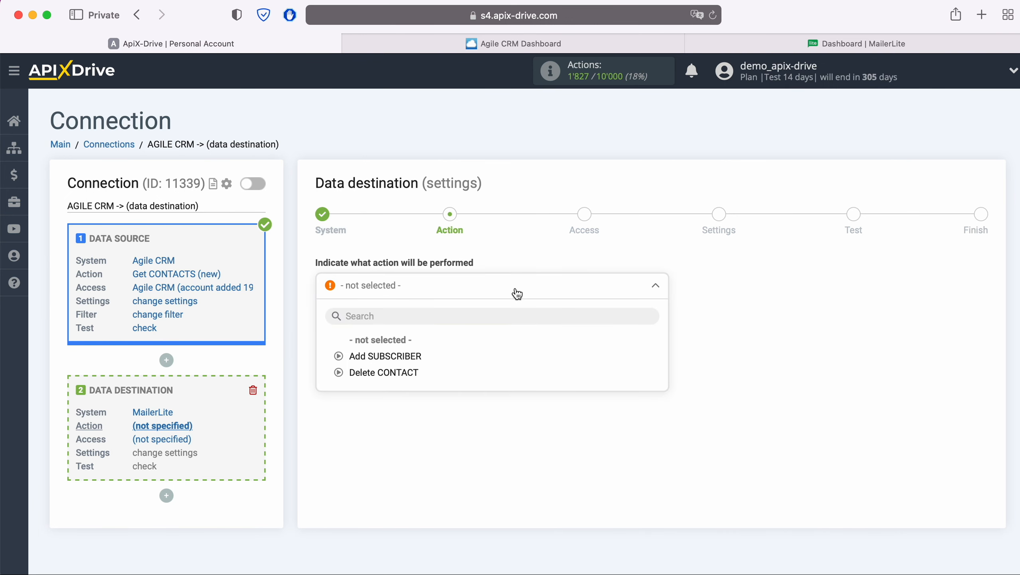
left_click(419, 355)
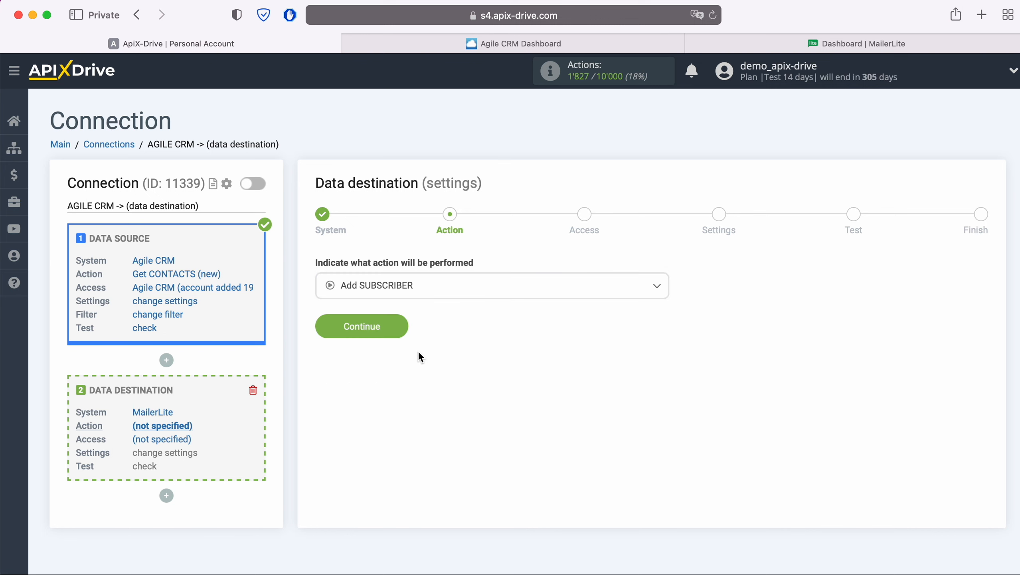
left_click(407, 330)
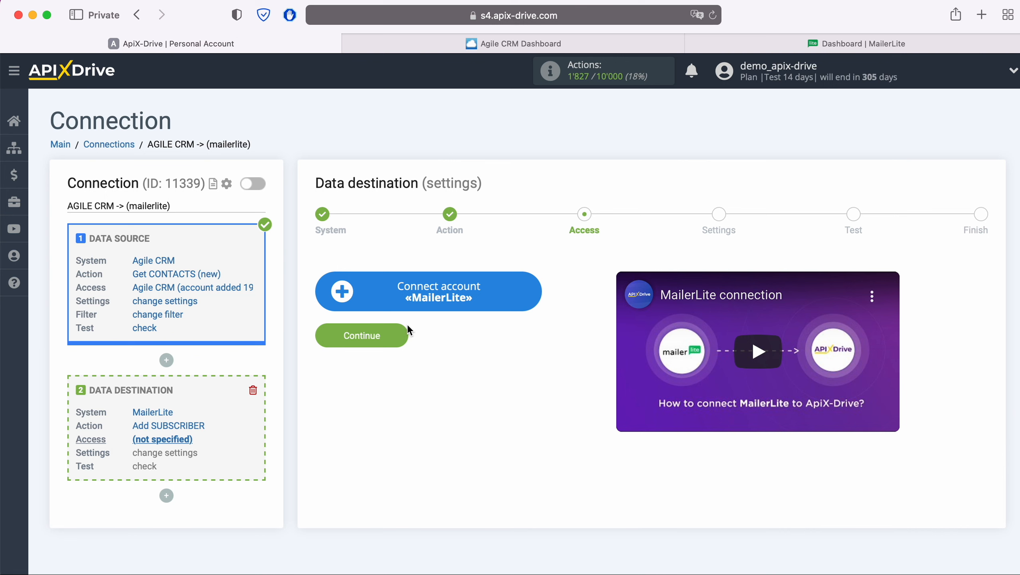
Start connecting a MailerLite account, and copy the API key from the Developer API integration in MailerLite.
left_click(536, 294)
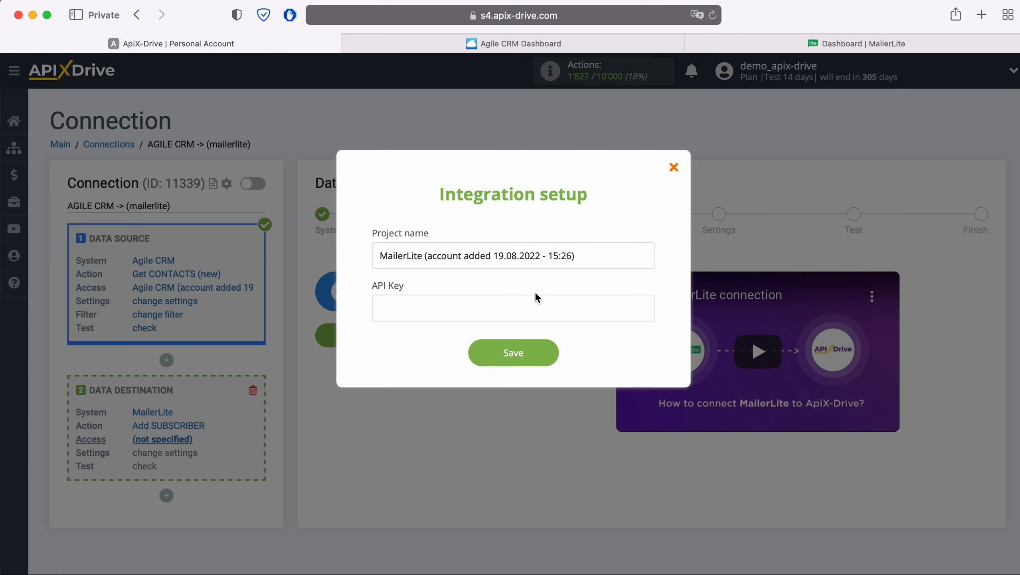
left_click(816, 44)
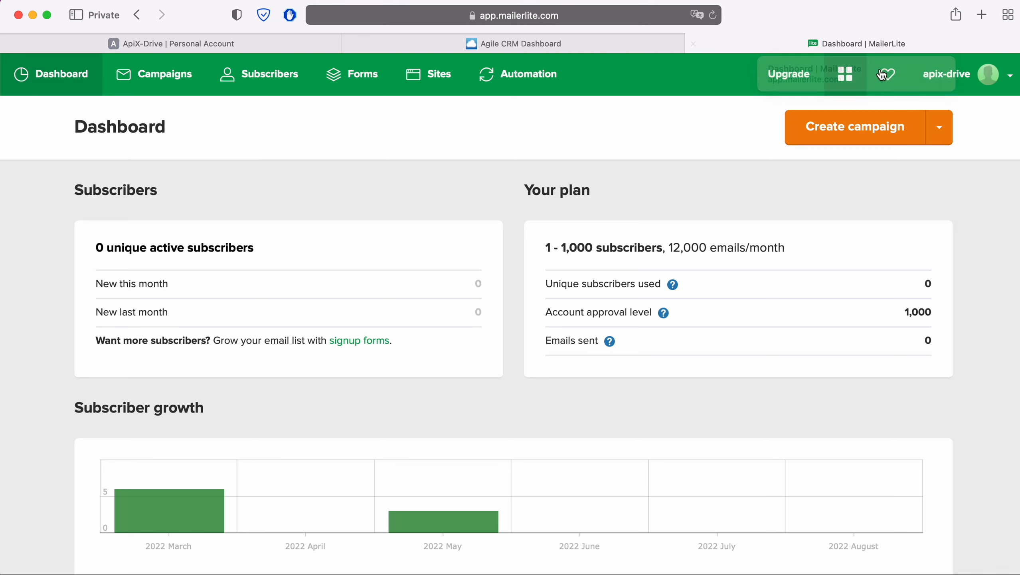
left_click(1009, 76)
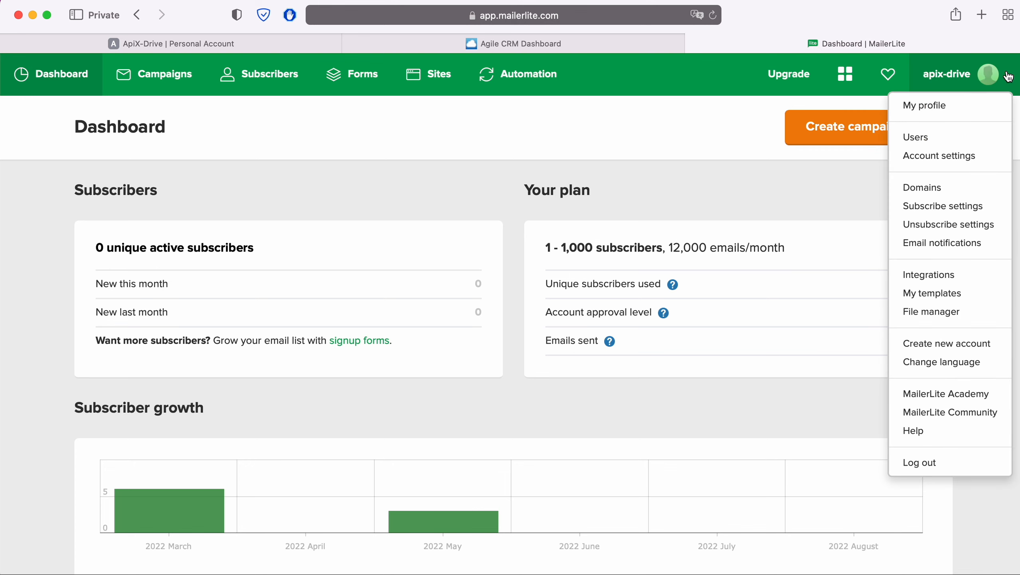
left_click(968, 274)
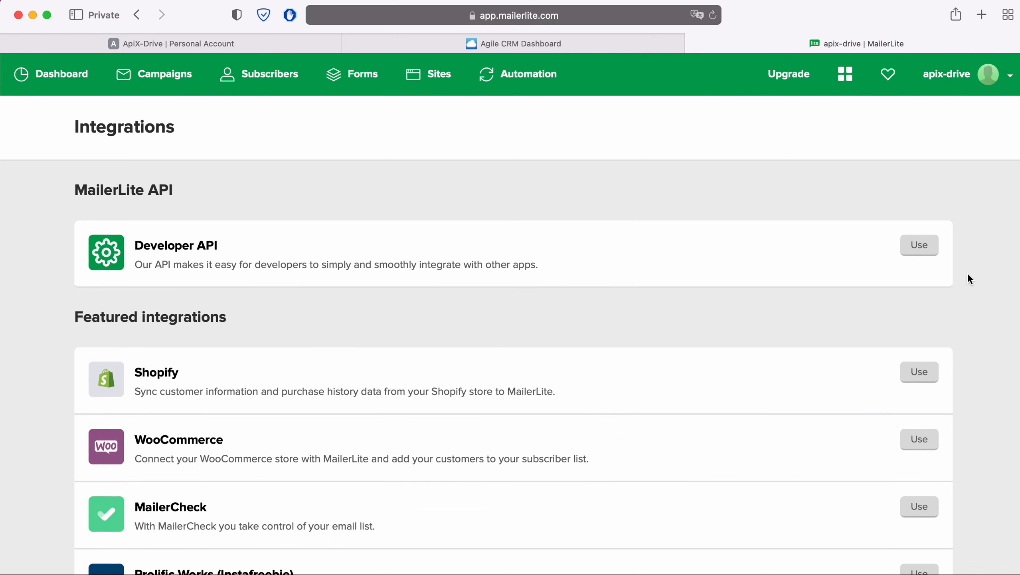
left_click(922, 246)
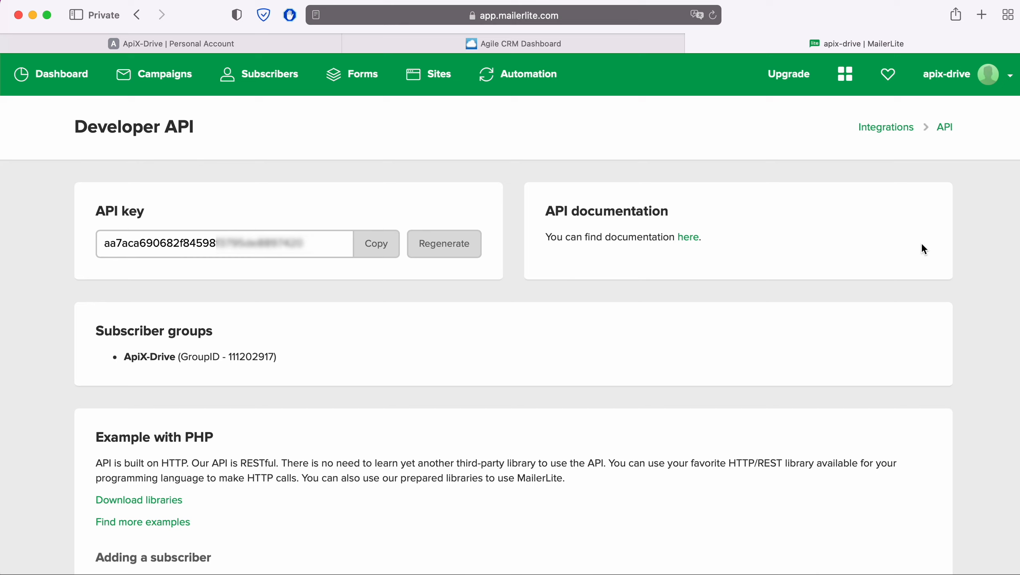
left_click_drag(305, 243, 96, 243)
right_click(126, 245)
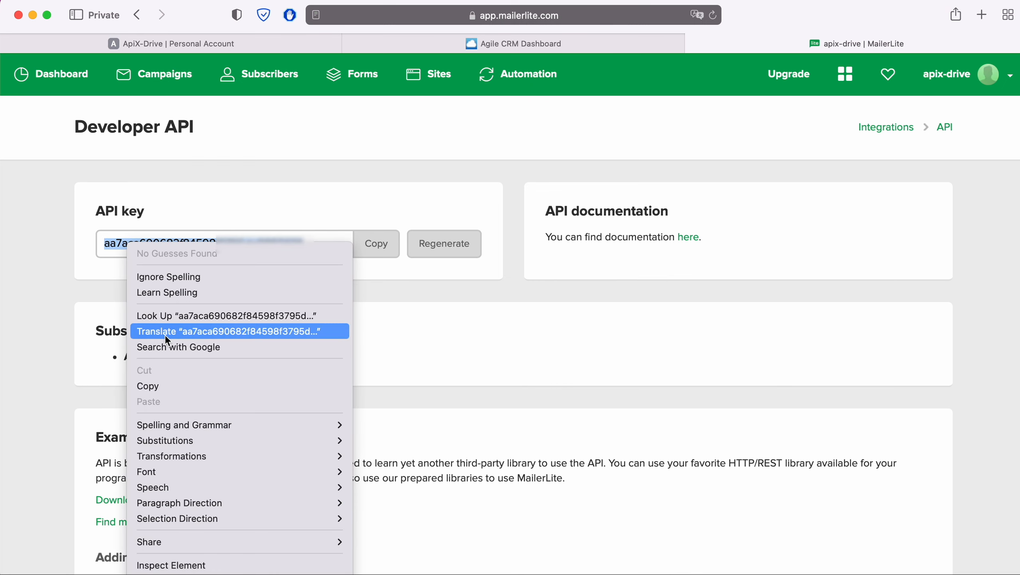
left_click(164, 386)
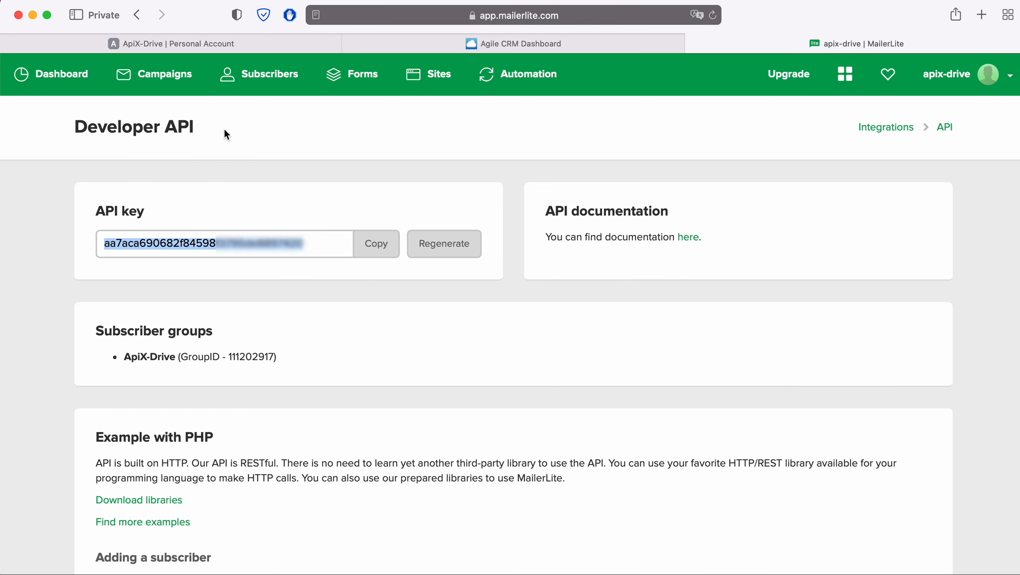
Return to ApiX-Drive, paste the MailerLite API key in the integration setup and save the account.
left_click(222, 43)
right_click(426, 318)
left_click(450, 351)
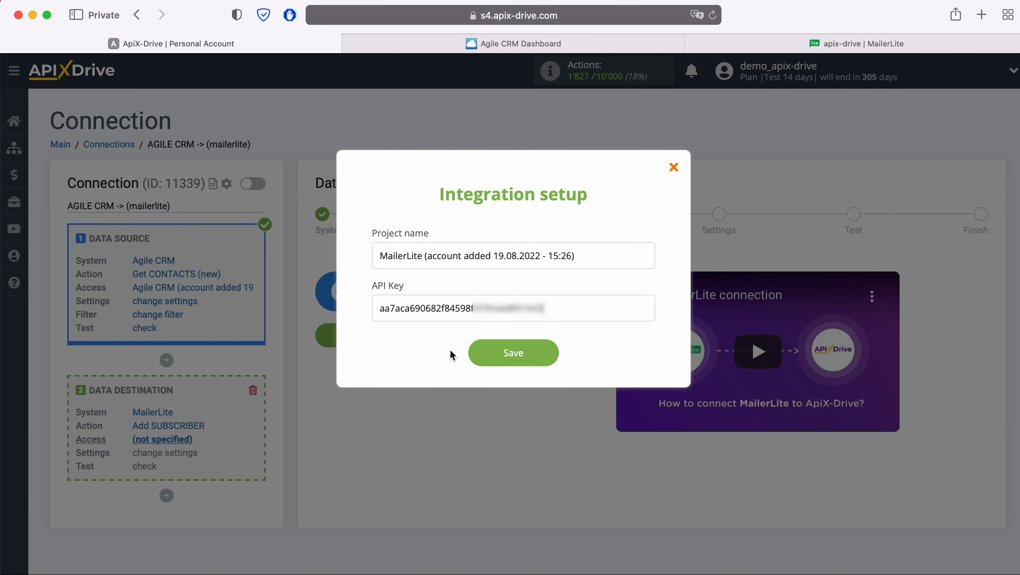
left_click(548, 356)
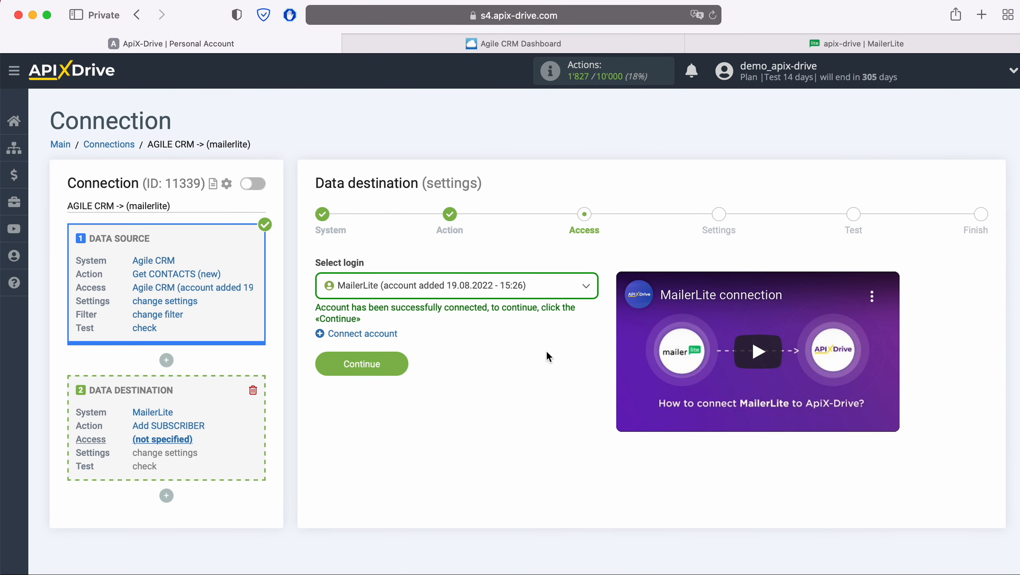
Select the newly added MailerLite account as the data destination login and continue.
left_click(543, 286)
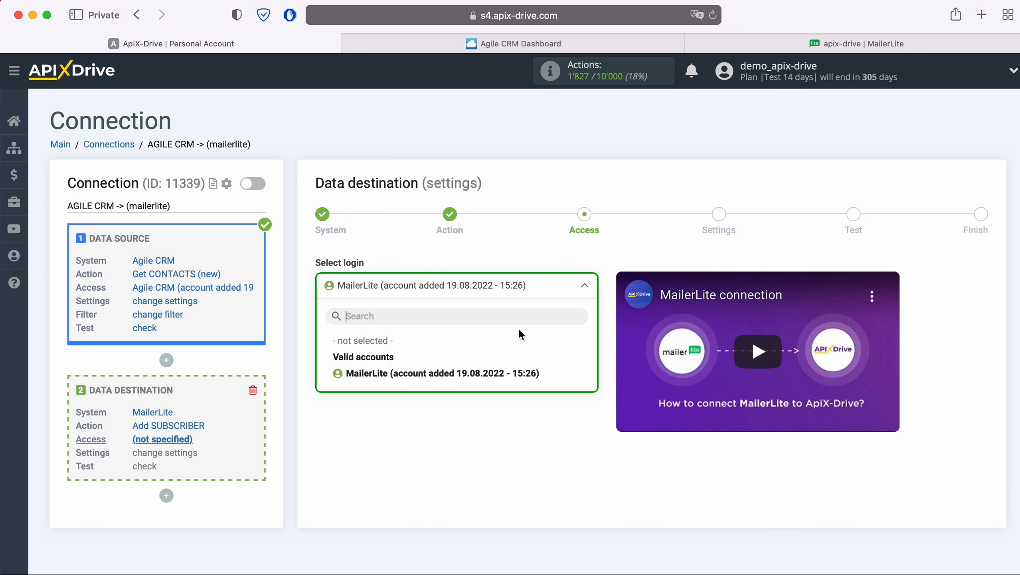
left_click(516, 374)
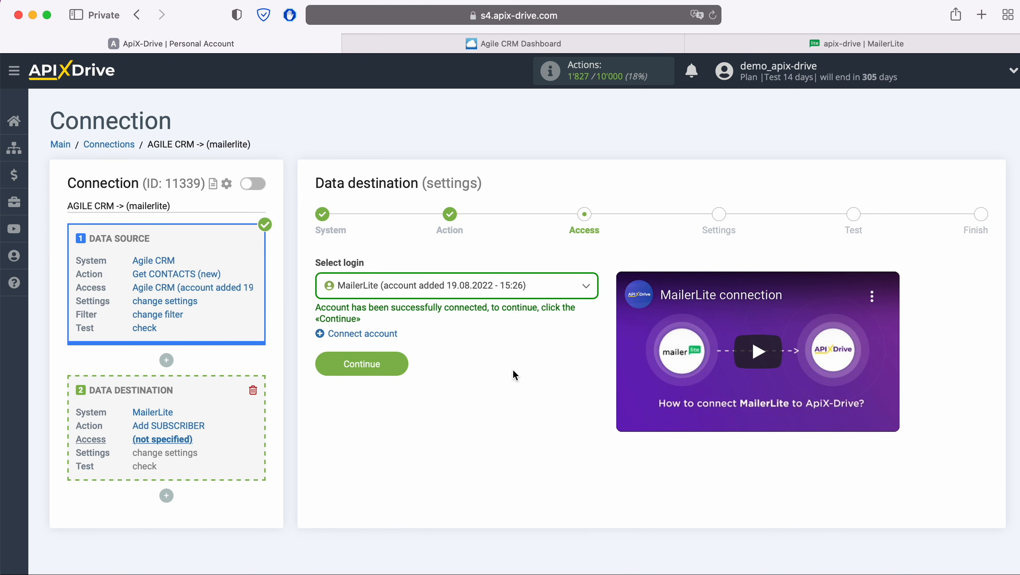
left_click(399, 364)
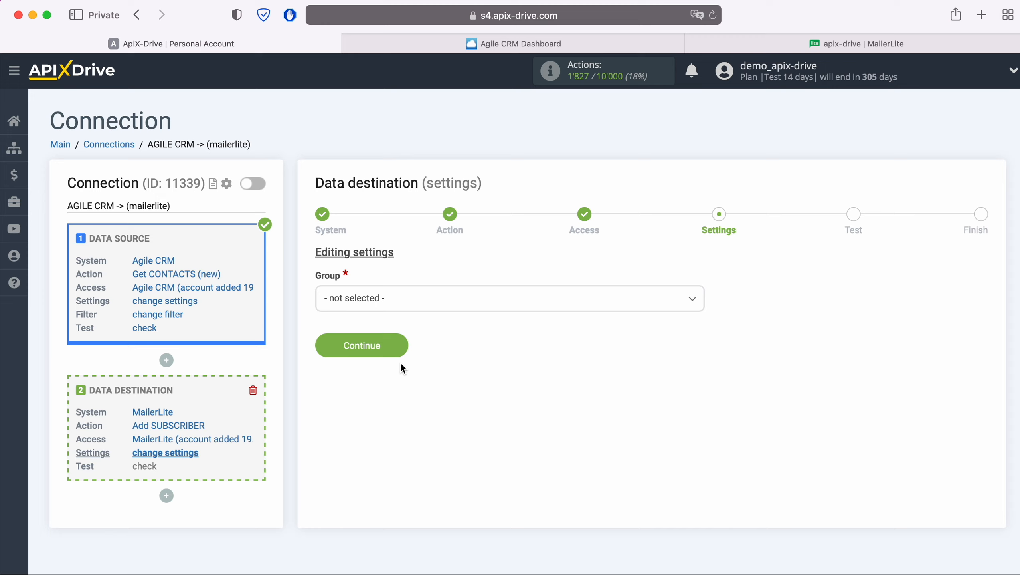
Choose ApiX-Drive as the subscriber group and map the E-mail field to the Agile CRM contact's e-mail value.
left_click(435, 297)
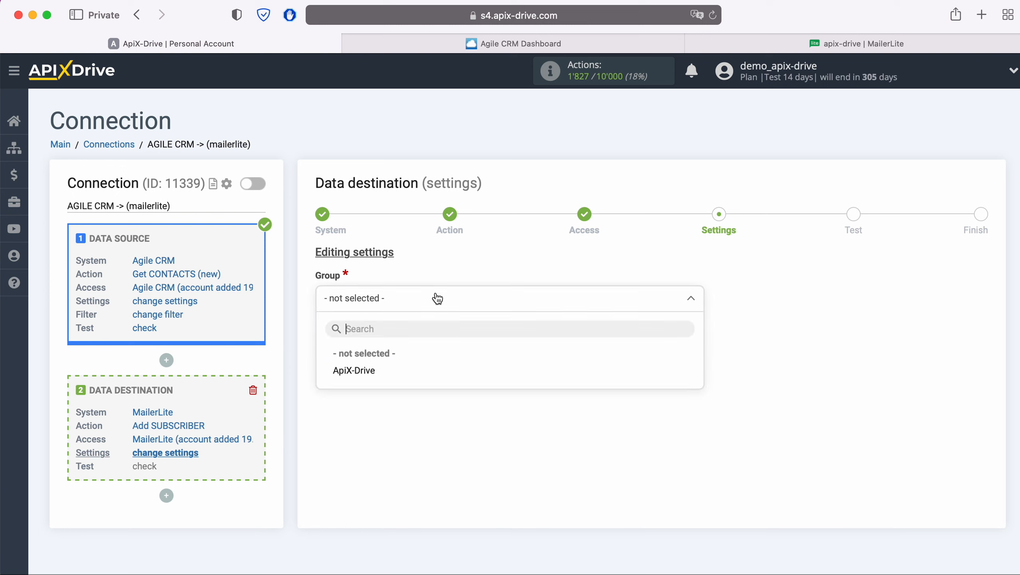
left_click(368, 371)
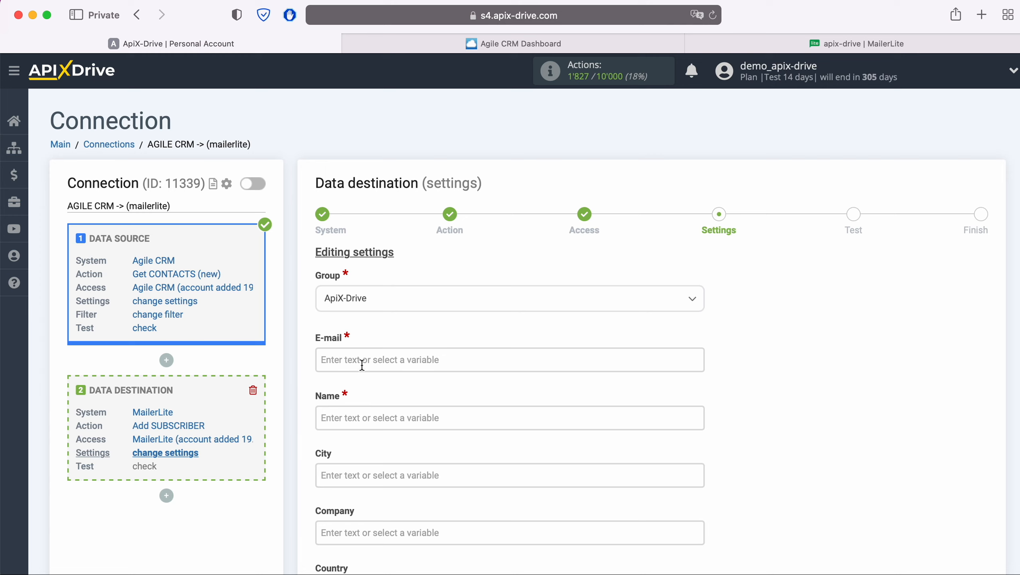
left_click(366, 369)
scroll(508, 344, "down", 5)
scroll(576, 346, "down", 5)
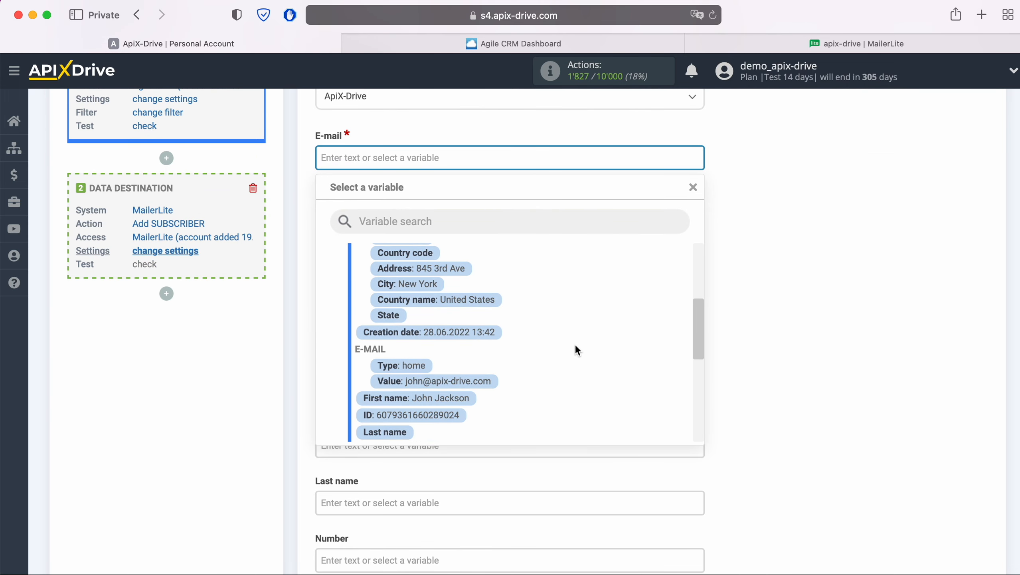
left_click(481, 387)
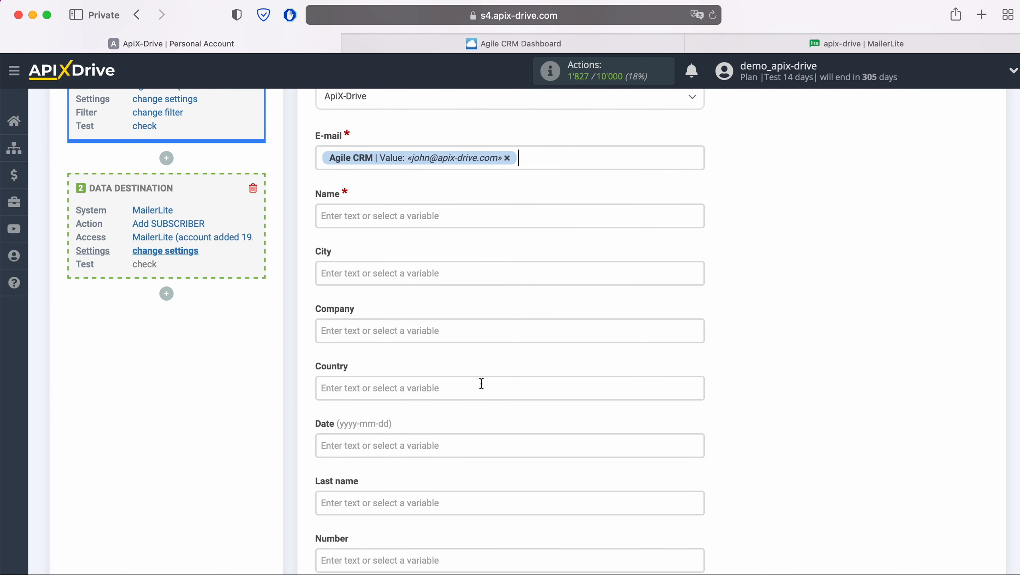
Map the Name field to the Agile CRM contact's First name variable.
left_click(452, 220)
scroll(509, 315, "down", 2)
scroll(570, 331, "down", 3)
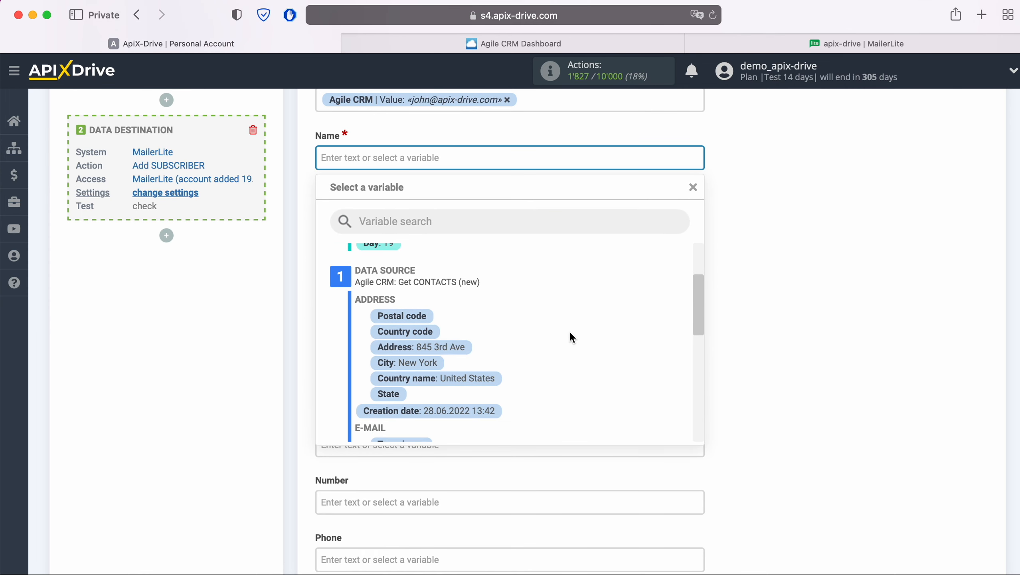
scroll(570, 336, "down", 3)
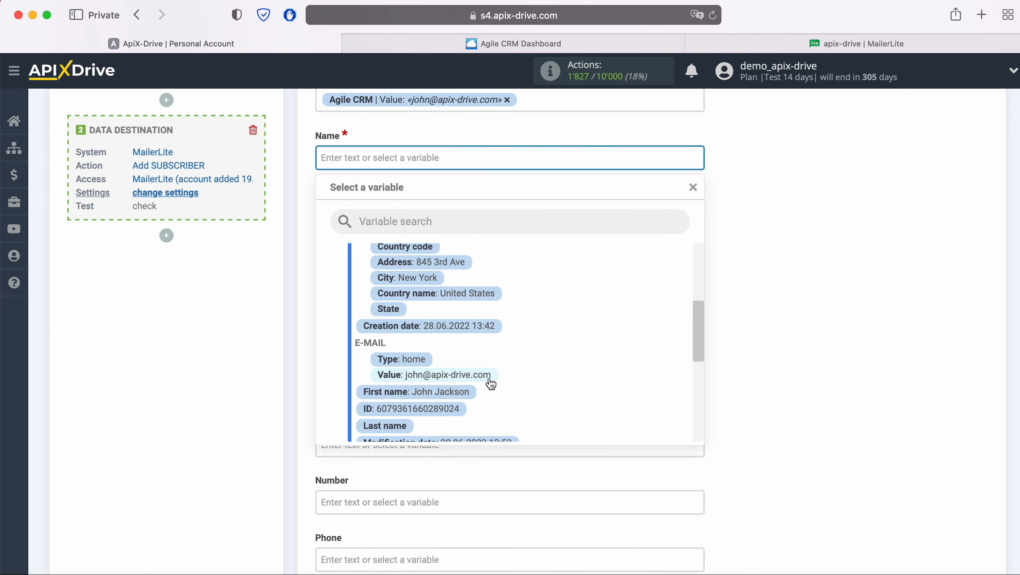
left_click(466, 393)
Map the Phone field to the Agile CRM contact's phone value and continue to the test stage.
scroll(466, 393, "down", 3)
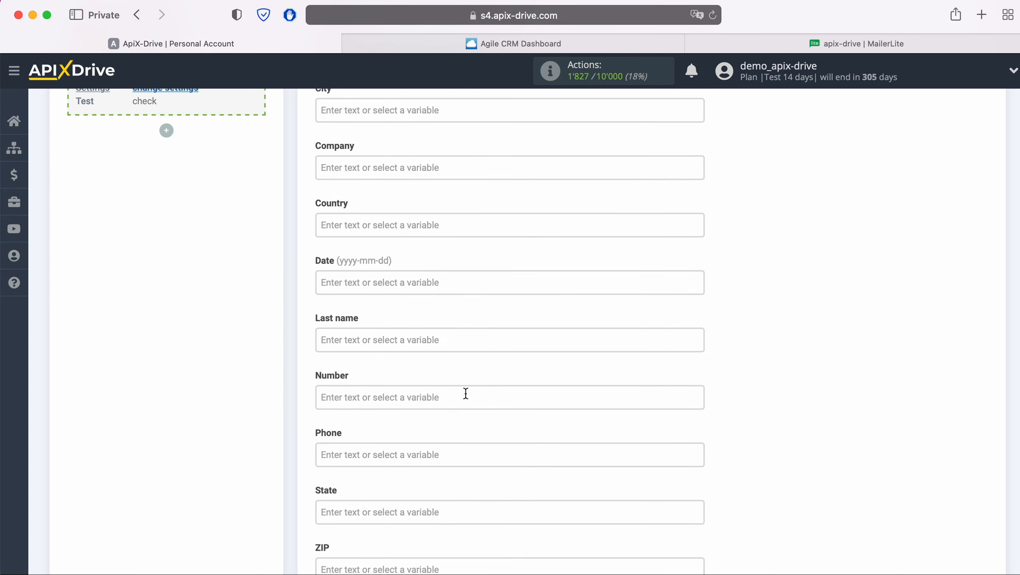
scroll(465, 393, "down", 3)
left_click(465, 390)
scroll(471, 386, "down", 5)
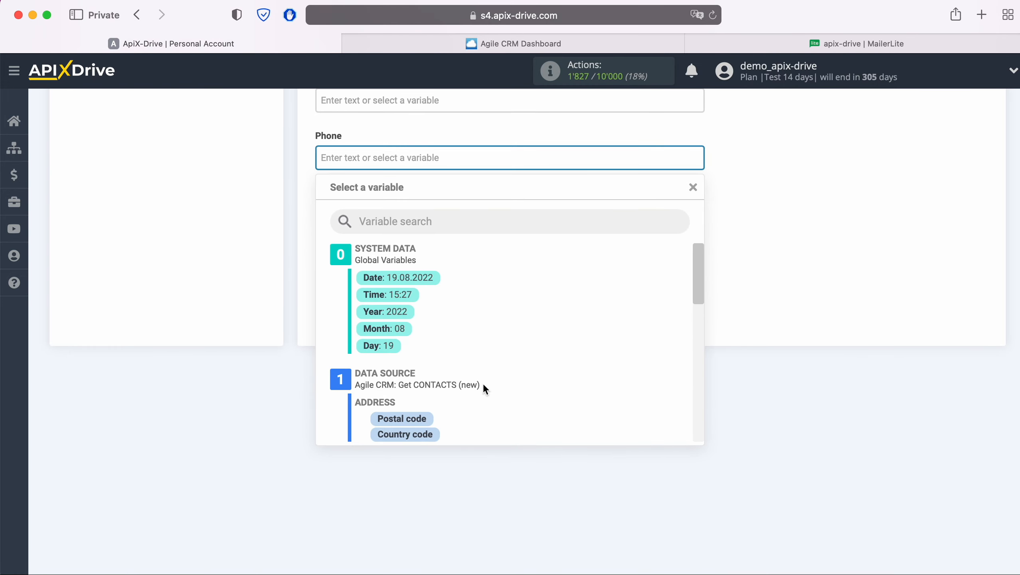
scroll(545, 378, "down", 5)
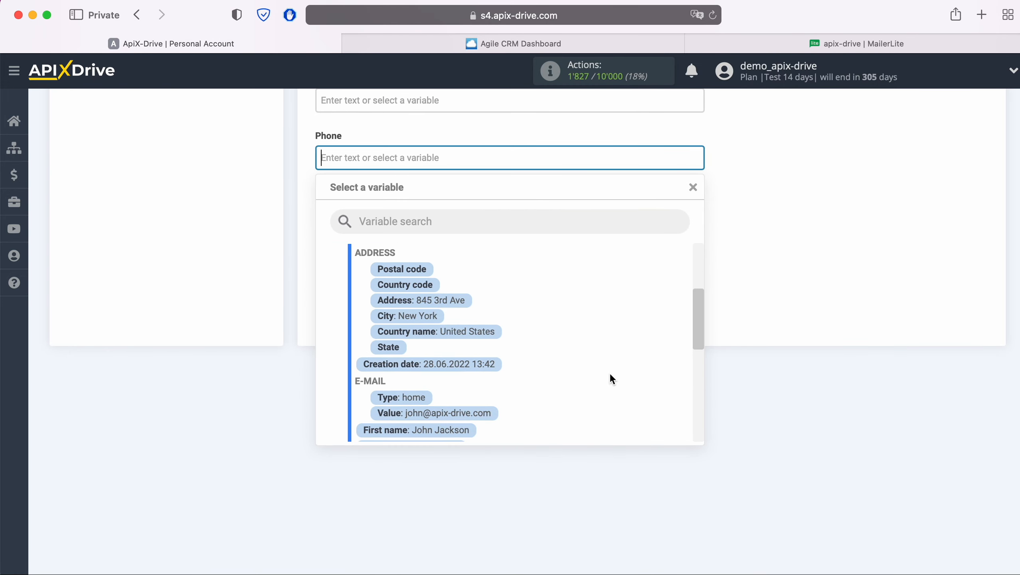
scroll(611, 375, "down", 5)
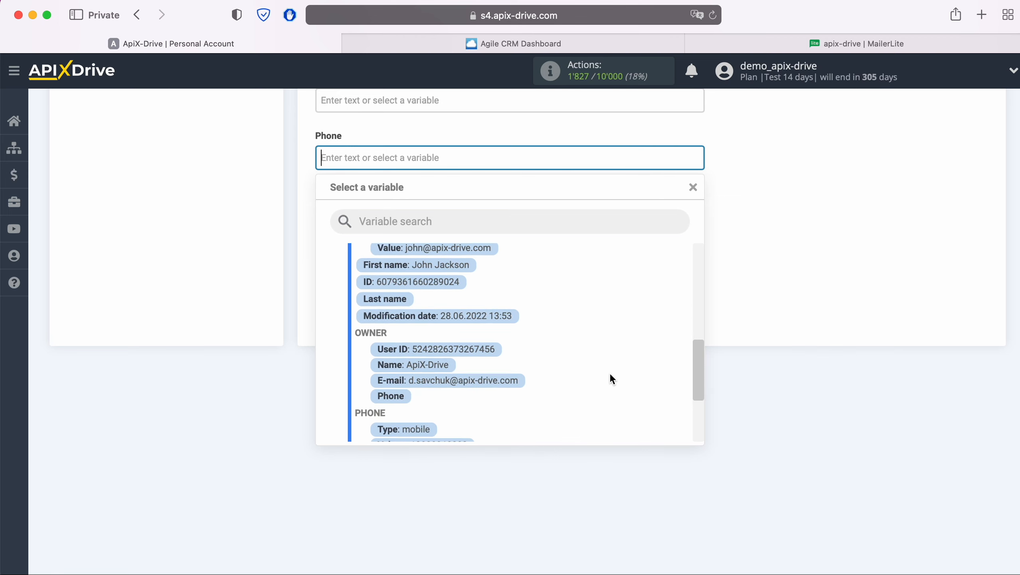
scroll(610, 375, "down", 3)
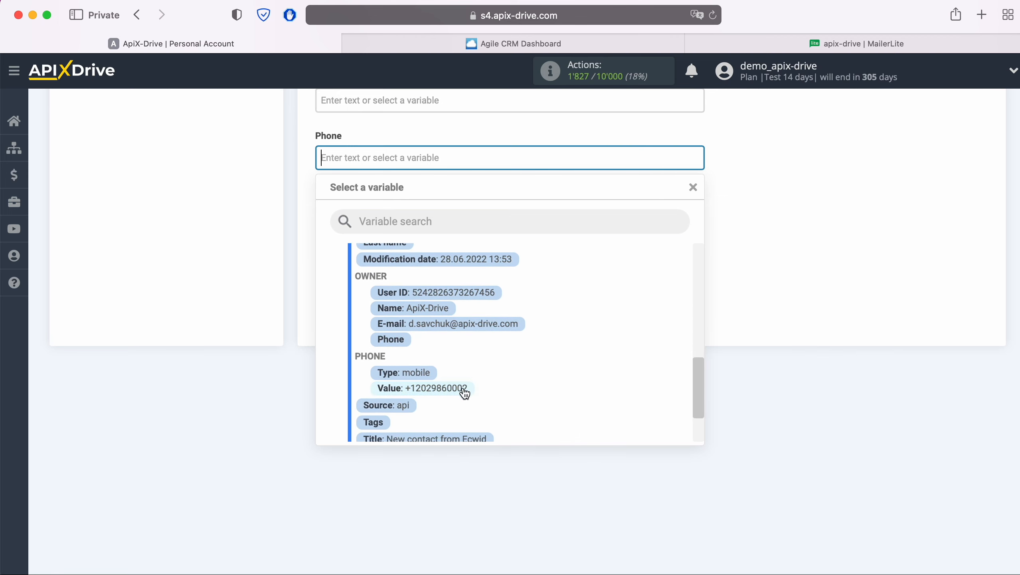
left_click(464, 393)
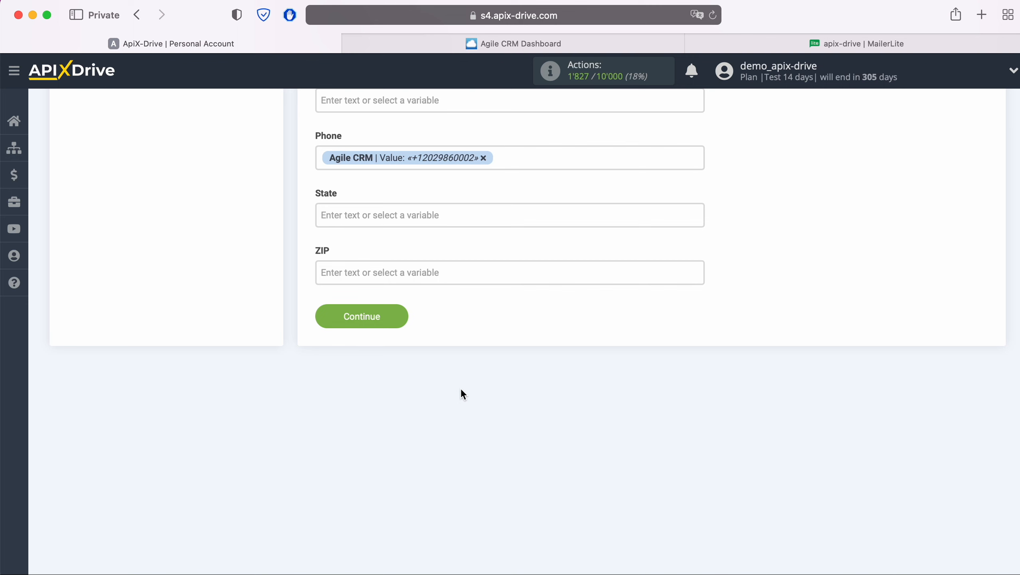
left_click(397, 310)
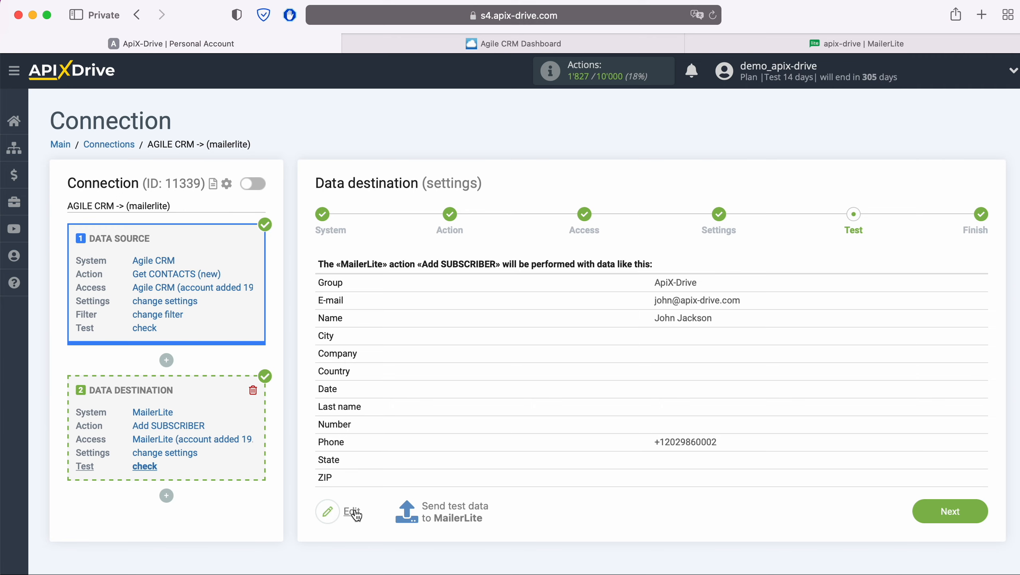
Send the test data to MailerLite and check the new subscriber's group and details in its MailerLite profile.
left_click(454, 508)
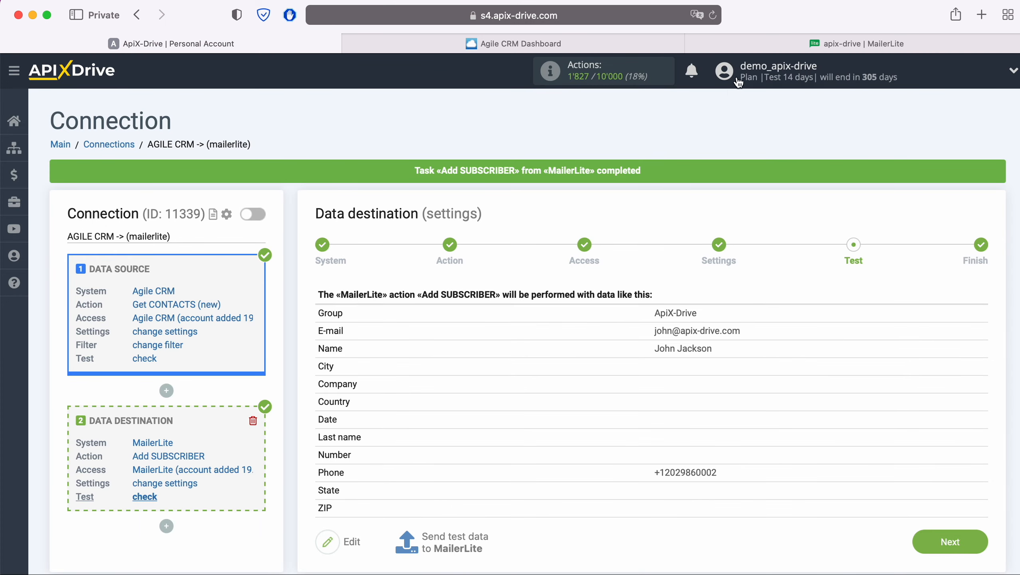
left_click(784, 44)
left_click(713, 15)
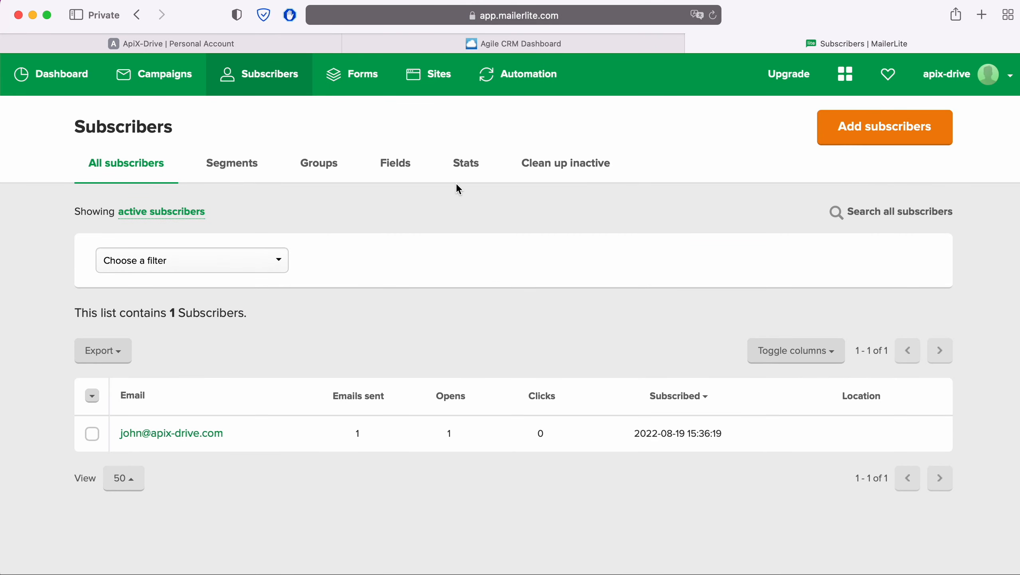
left_click(177, 435)
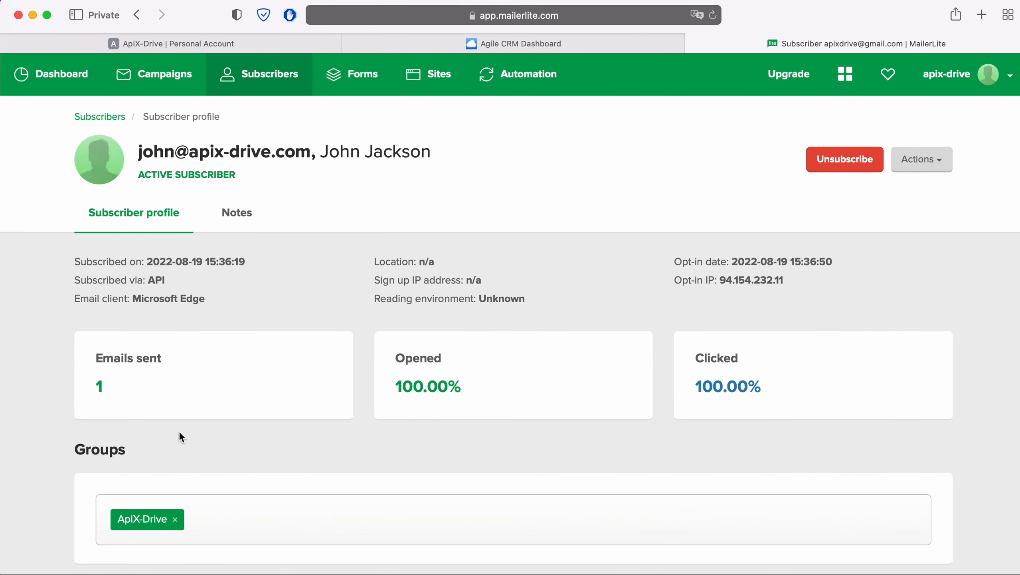
scroll(180, 435, "down", 3)
scroll(180, 434, "down", 5)
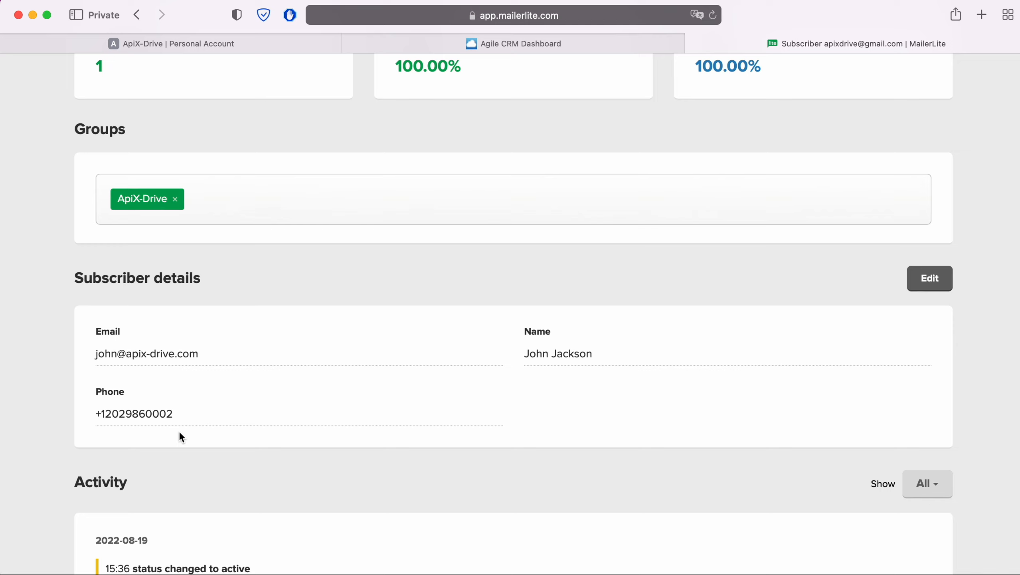
Return to ApiX-Drive, finish the data destination setup and enable automatic updates for the connection.
left_click(189, 42)
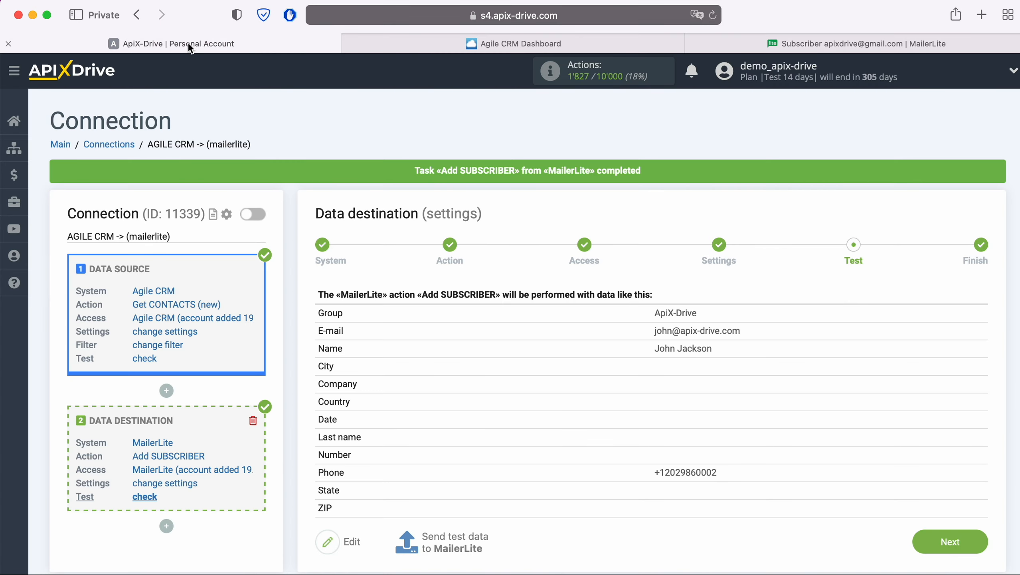
left_click(980, 542)
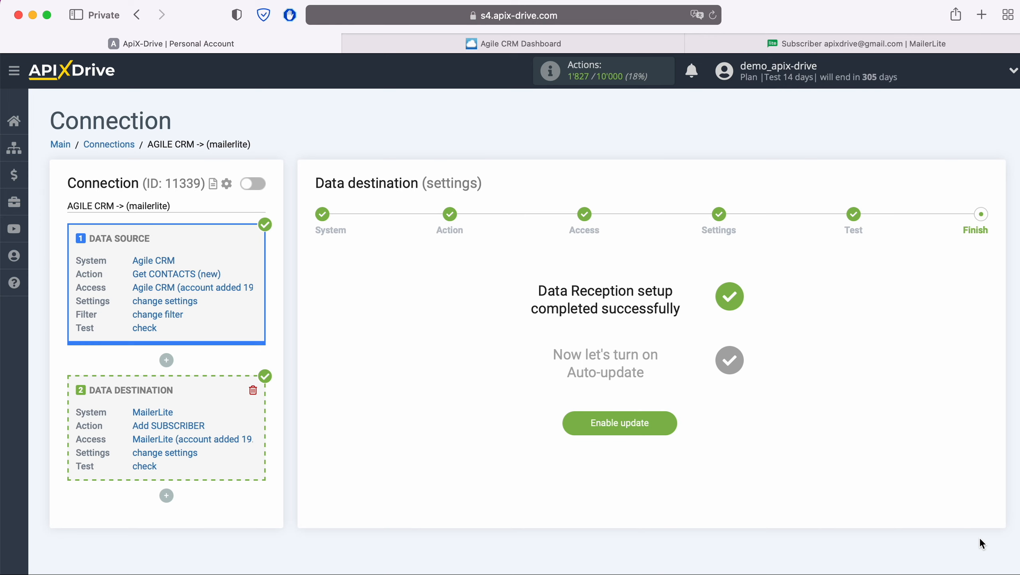
left_click(669, 424)
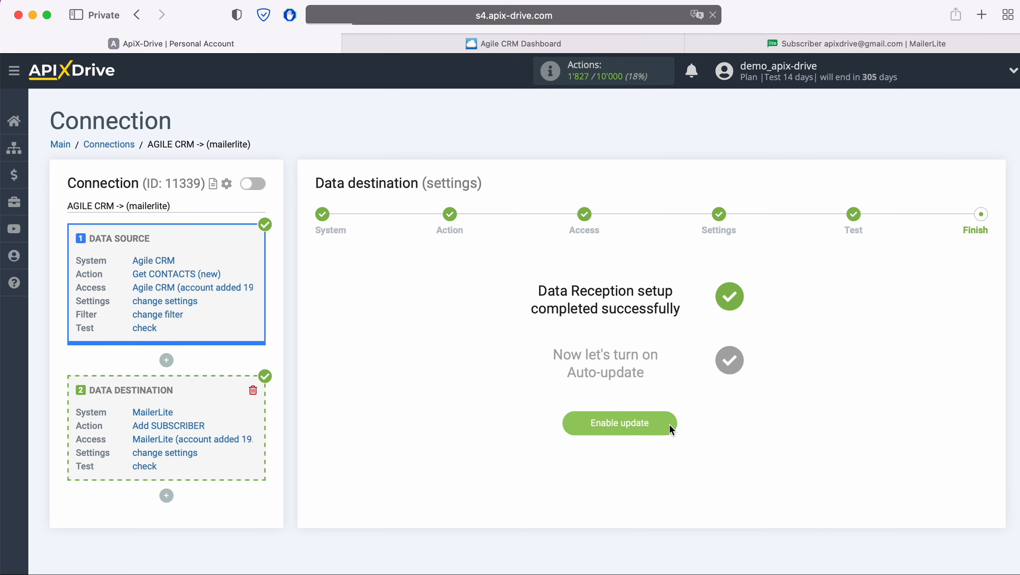
Set the AGILE CRM -> (mailerlite) connection's update interval to 5 minutes and save its setup.
left_click(973, 229)
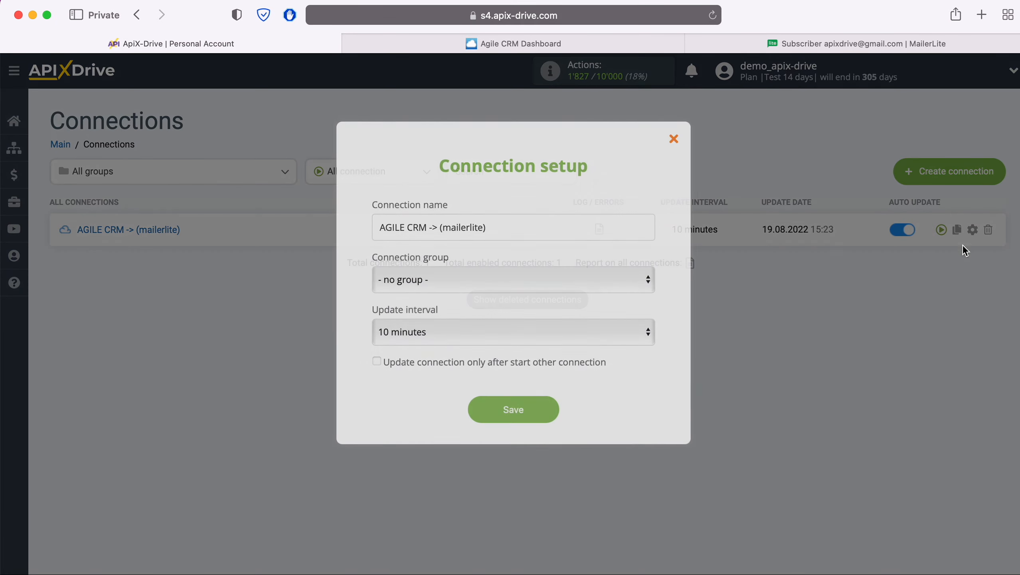
left_click(611, 332)
left_click(563, 311)
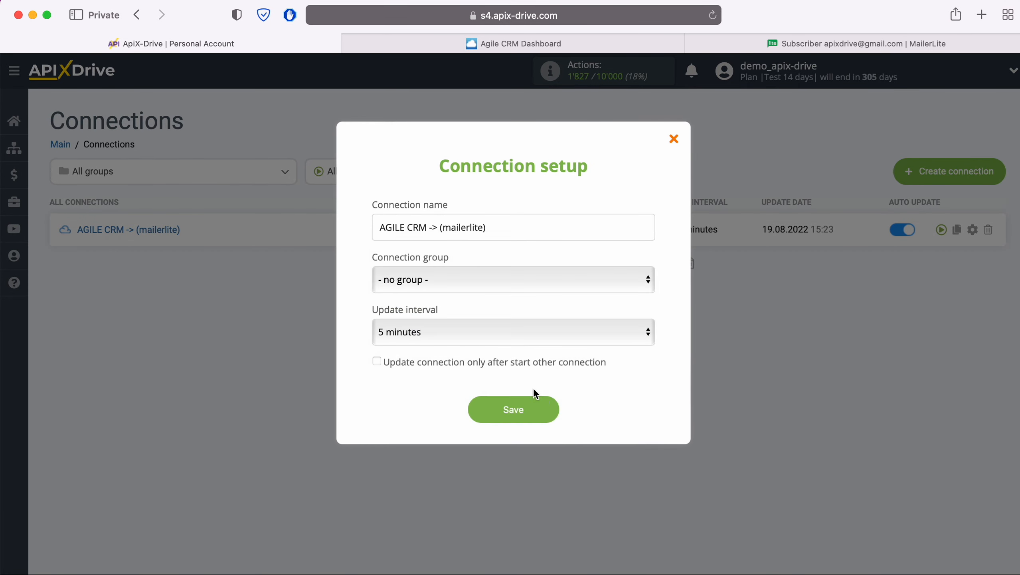
left_click(551, 405)
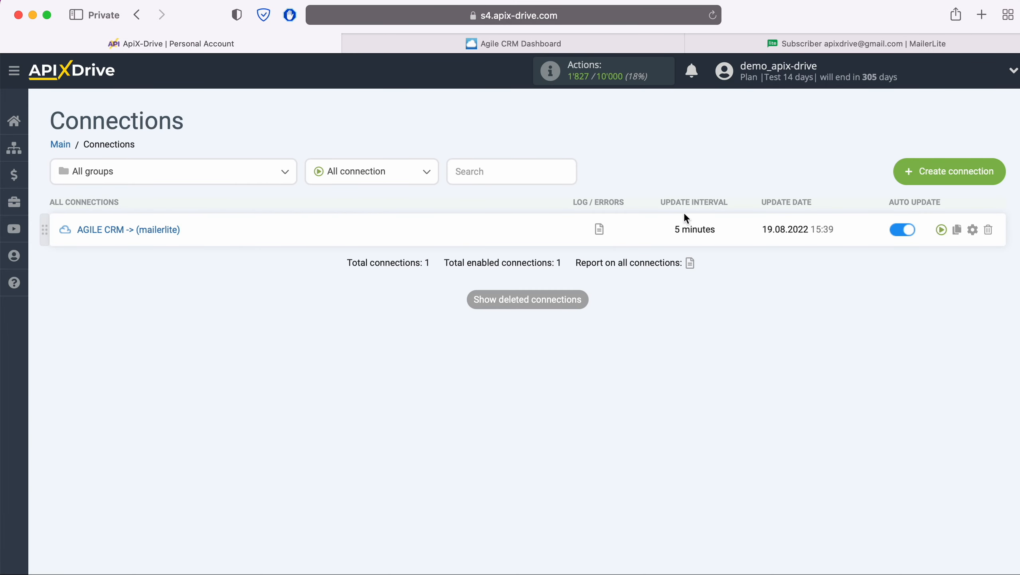